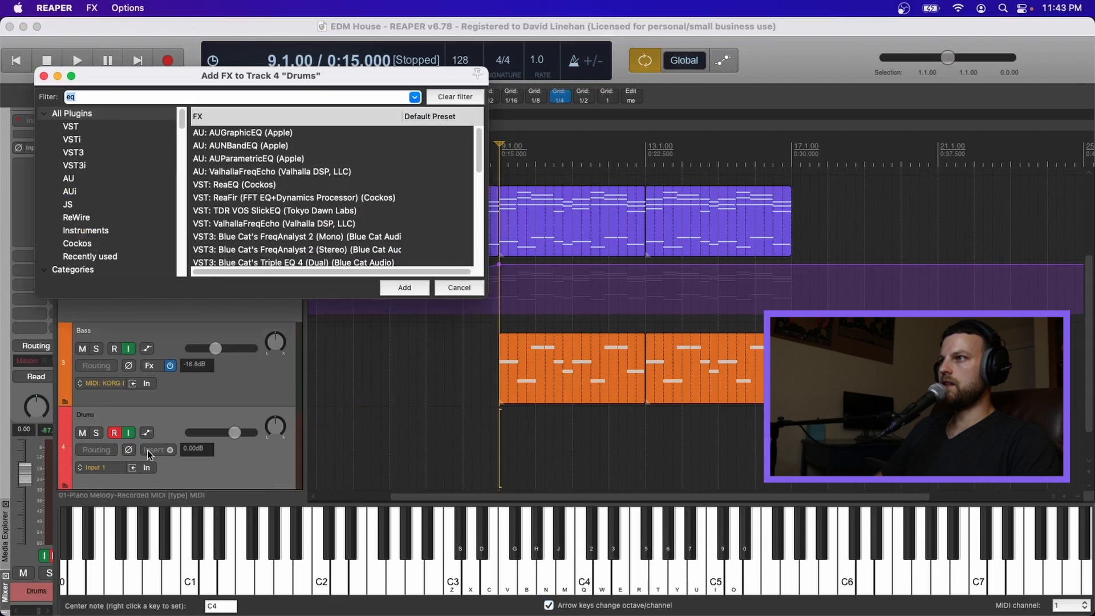
Step: Add the Sitala (Decomposer) 32-out instrument to the Drums track and close its FX window
{"action": "type", "text": "sitala"}
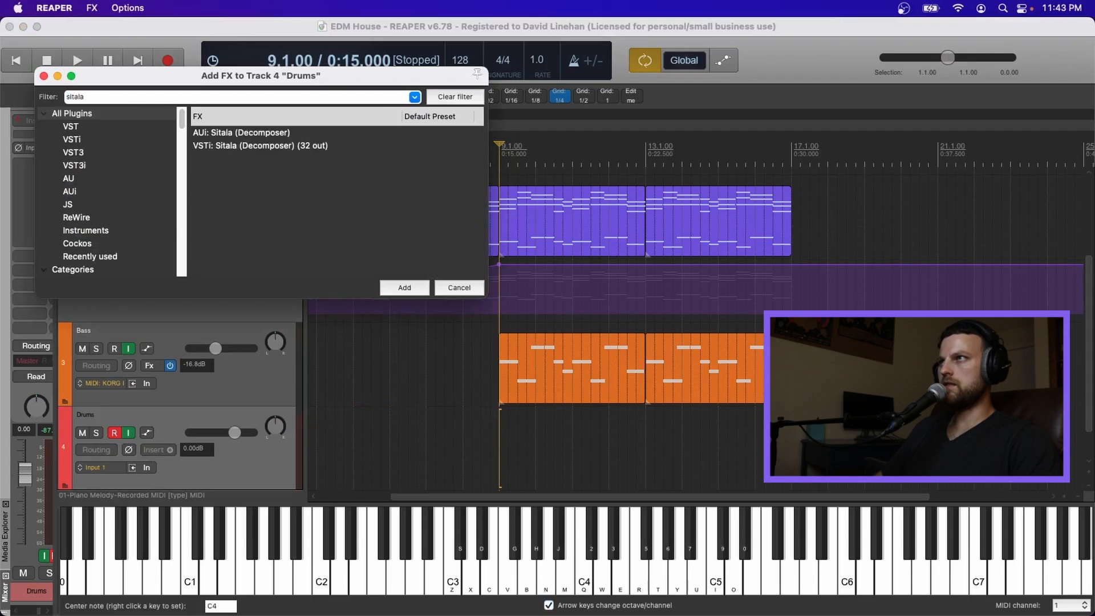
{"action": "left_click", "coordinate": [248, 146]}
{"action": "left_click", "coordinate": [393, 285]}
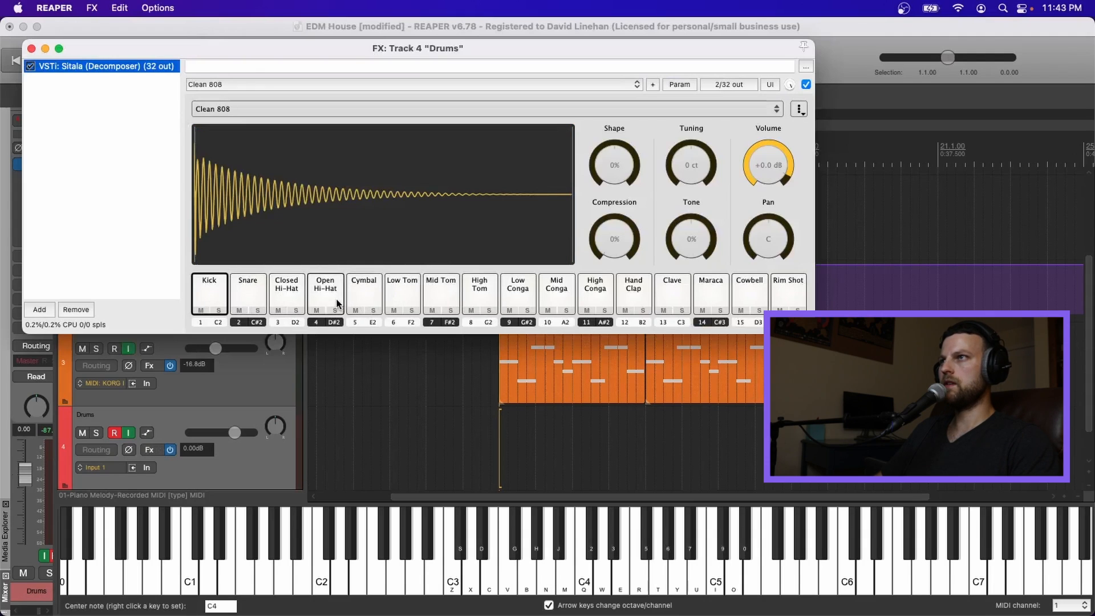
{"action": "left_click", "coordinate": [595, 166]}
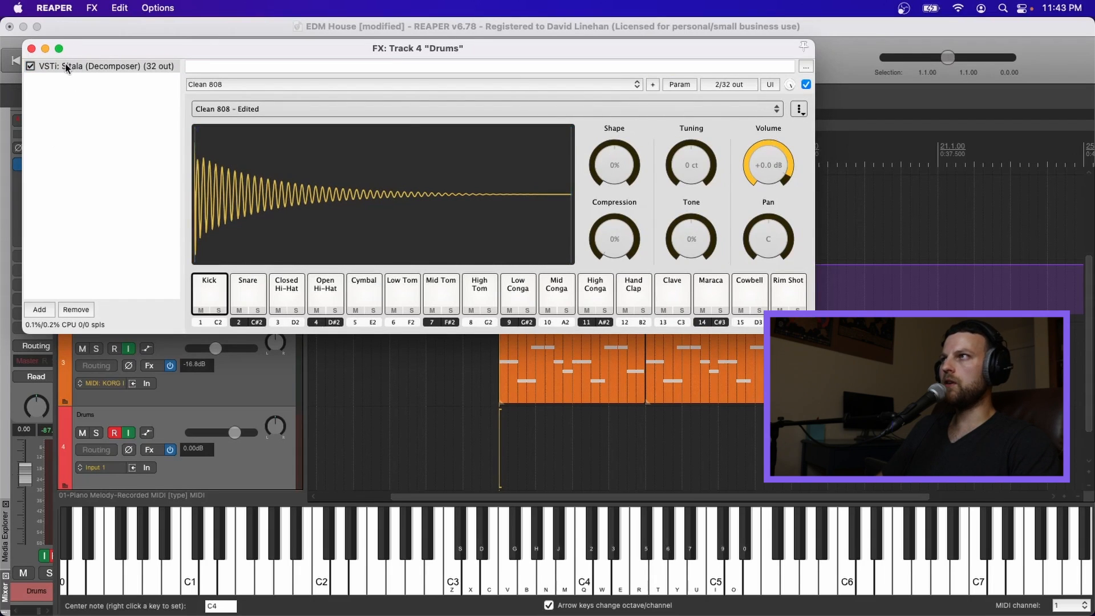
{"action": "left_click", "coordinate": [31, 48]}
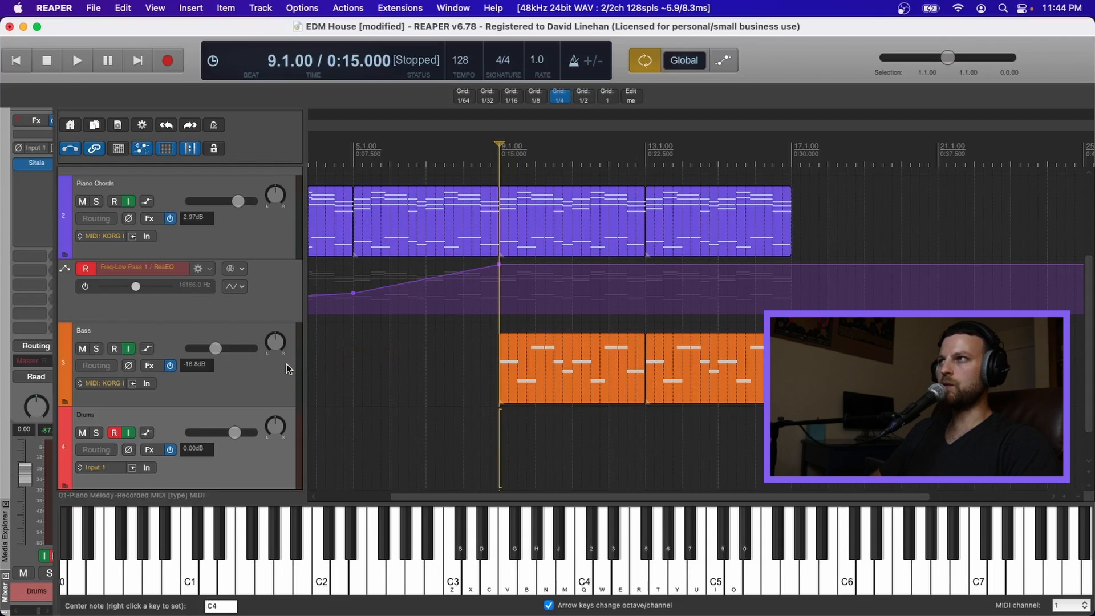
Step: Reopen the Drums track's Sitala and audition the Kick, Snare, Closed Hi-Hat and Open Hi-Hat pads
{"action": "scroll", "coordinate": [453, 352], "scroll_direction": "up", "scroll_amount": 5}
{"action": "scroll", "coordinate": [453, 353], "scroll_direction": "down", "scroll_amount": 6}
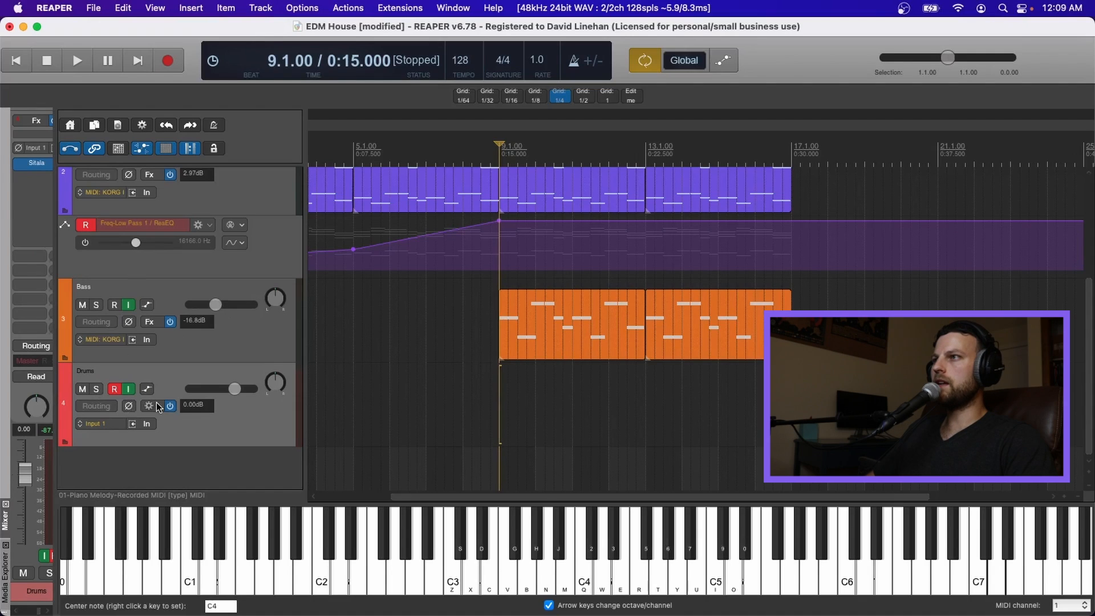
{"action": "left_click", "coordinate": [149, 406]}
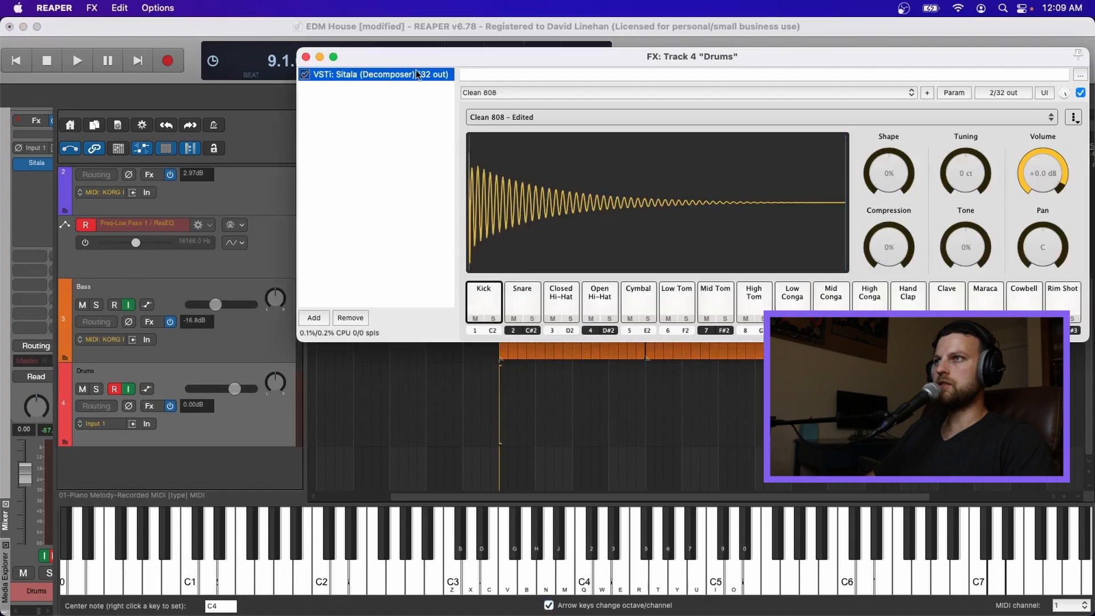
{"action": "left_click", "coordinate": [499, 289]}
{"action": "left_click", "coordinate": [516, 291]}
{"action": "left_click", "coordinate": [559, 294]}
{"action": "left_click", "coordinate": [603, 296]}
{"action": "key", "text": "Escape"}
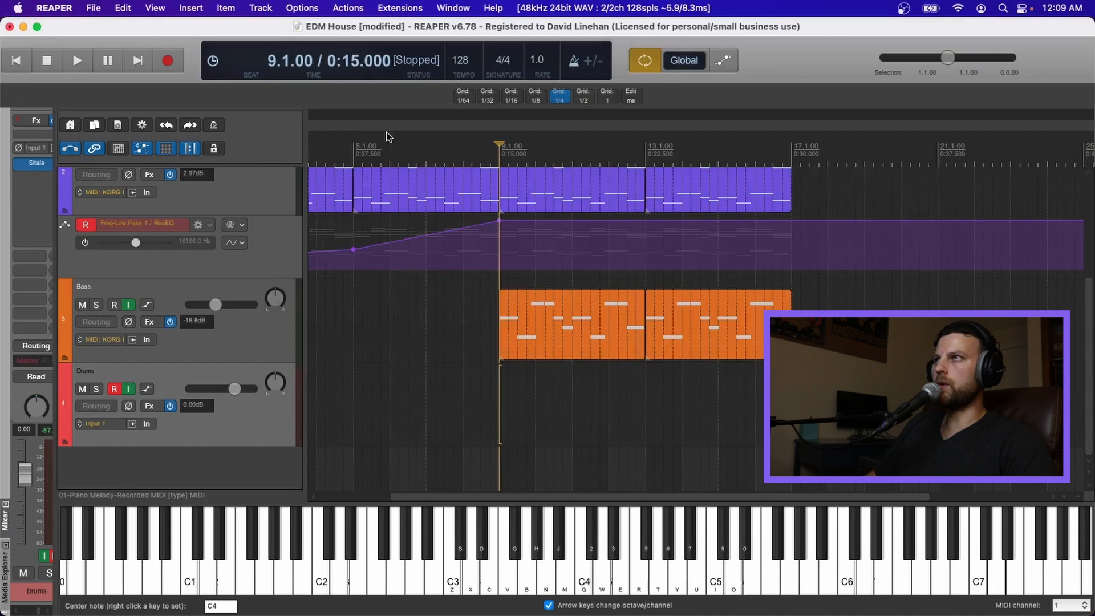
Step: Open the Media Explorer alongside the Drums track's Sitala window, moving the plugin window lower
{"action": "key", "text": "super+m"}
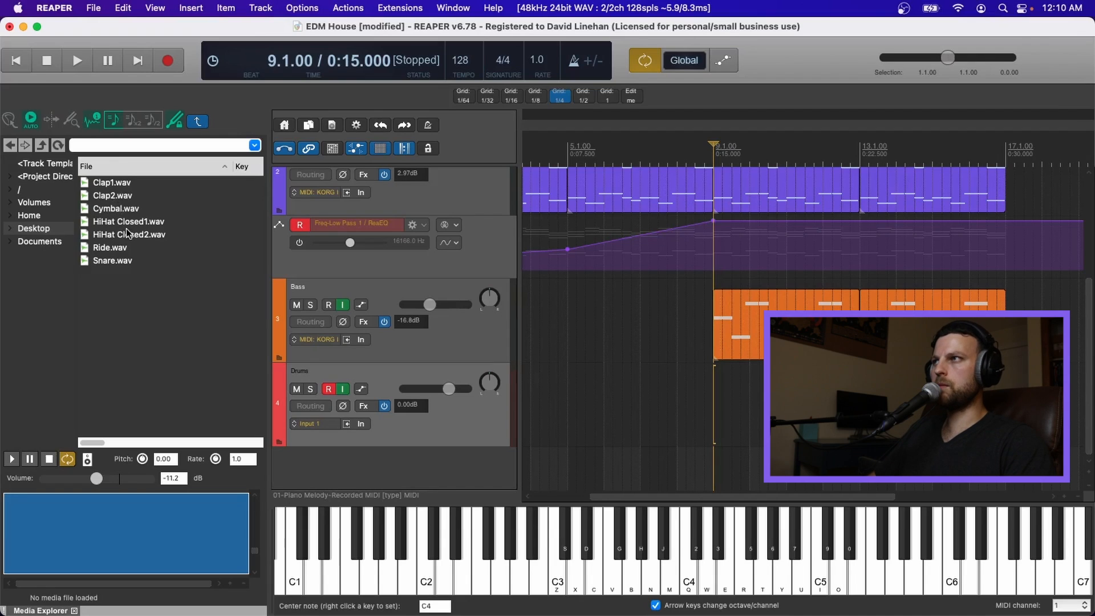
{"action": "left_click", "coordinate": [363, 405]}
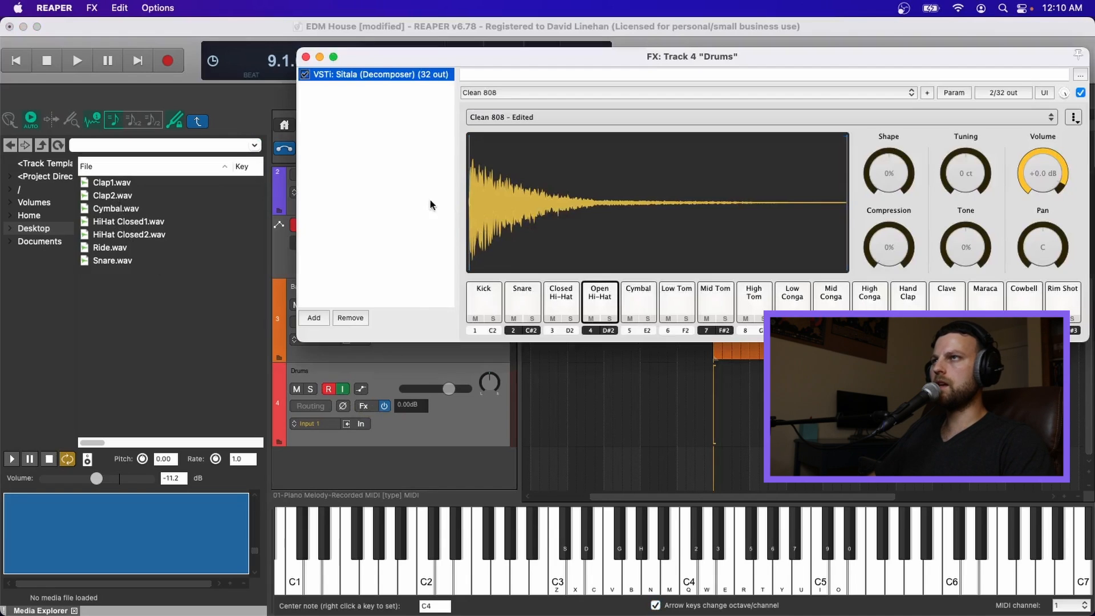
{"action": "left_click_drag", "start_coordinate": [456, 57], "coordinate": [523, 368]}
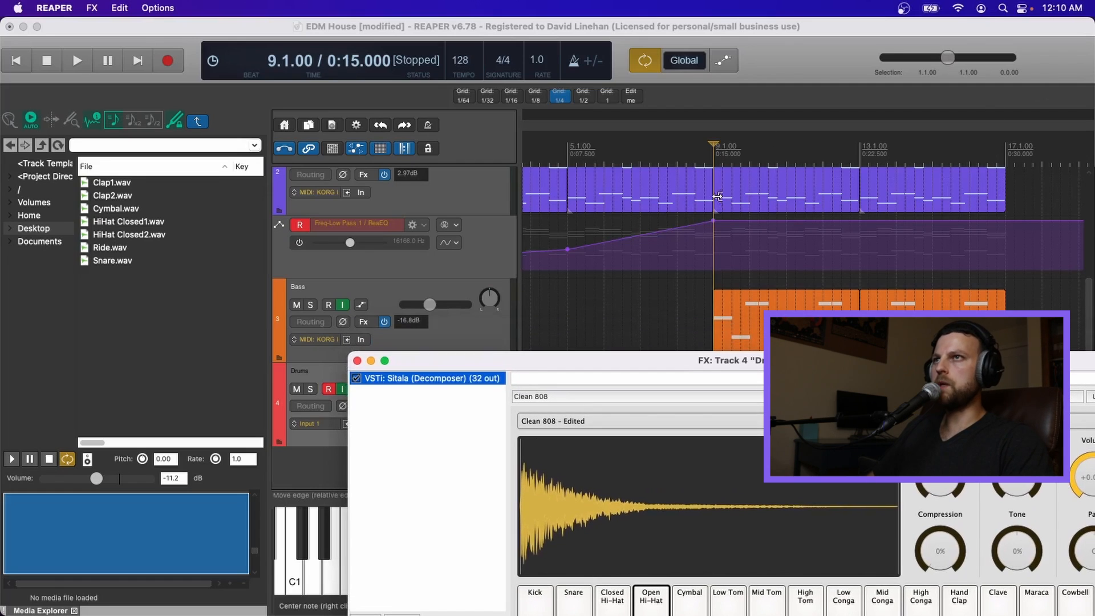
Step: Set a time selection from bar 9 to bar 17 and briefly play it back
{"action": "left_click", "coordinate": [1006, 143]}
{"action": "left_click_drag", "start_coordinate": [1006, 144], "coordinate": [714, 144]}
{"action": "left_click", "coordinate": [76, 57]}
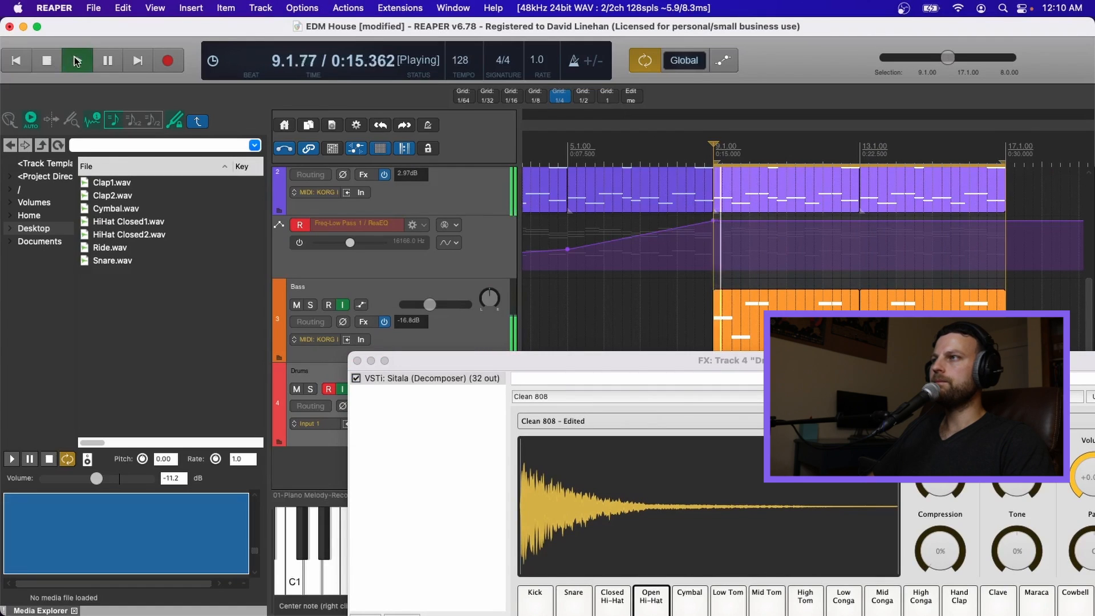
{"action": "left_click", "coordinate": [59, 63]}
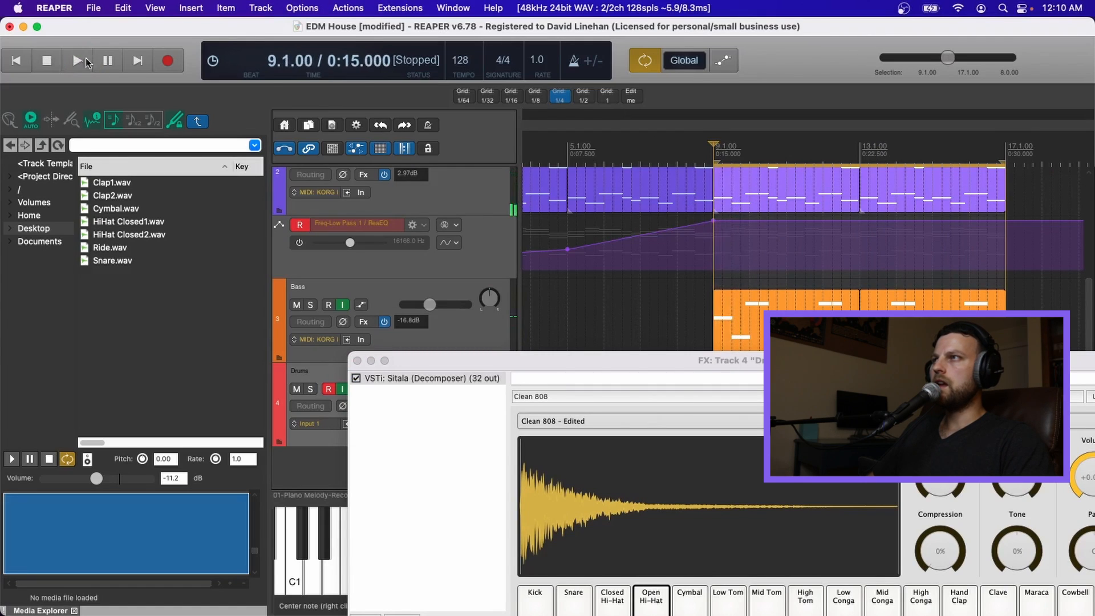
Step: Preview each drum sample in the Desktop folder of the Media Explorer
{"action": "left_click", "coordinate": [124, 183]}
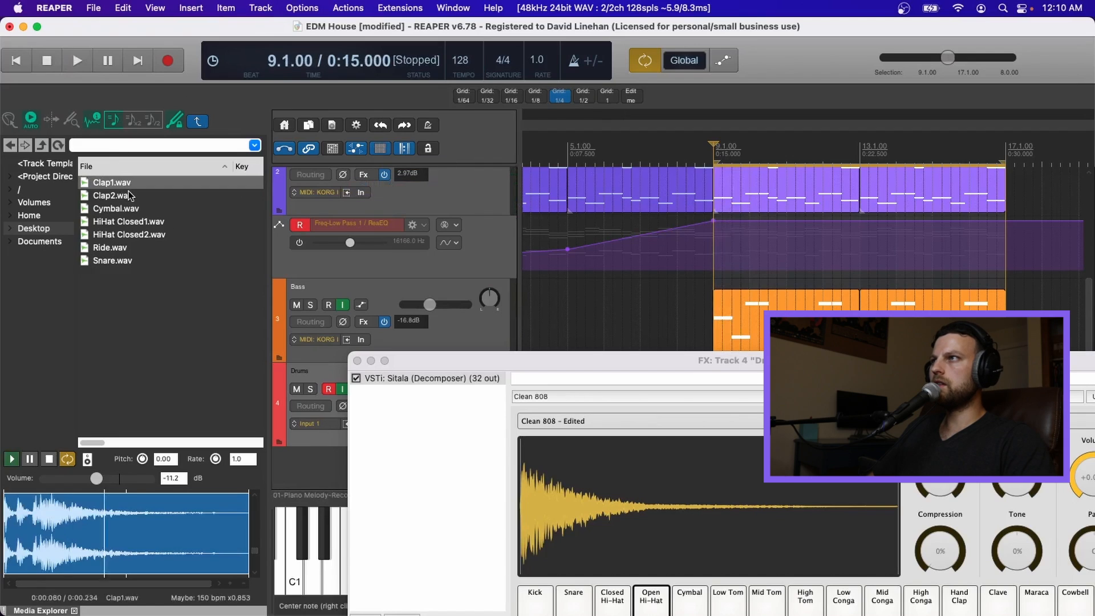
{"action": "key", "text": "Down"}
{"action": "key", "text": "Down"}
{"action": "key", "text": "Down"}
{"action": "key", "text": "Down"}
{"action": "key", "text": "Down"}
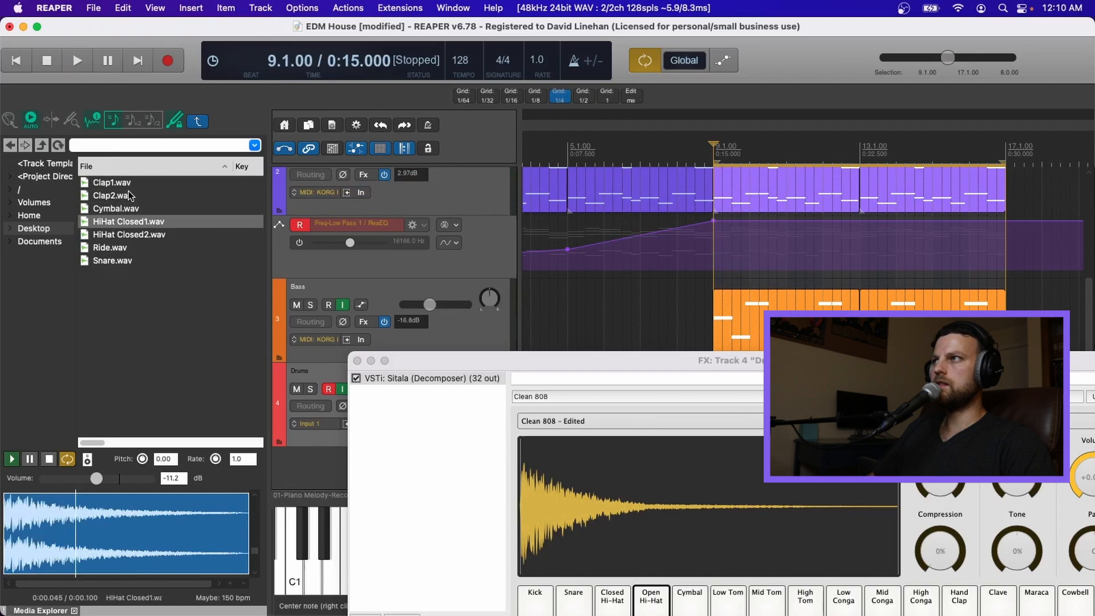
{"action": "key", "text": "Up"}
{"action": "key", "text": "Up"}
{"action": "key", "text": "Up"}
{"action": "key", "text": "Up"}
{"action": "key", "text": "Up"}
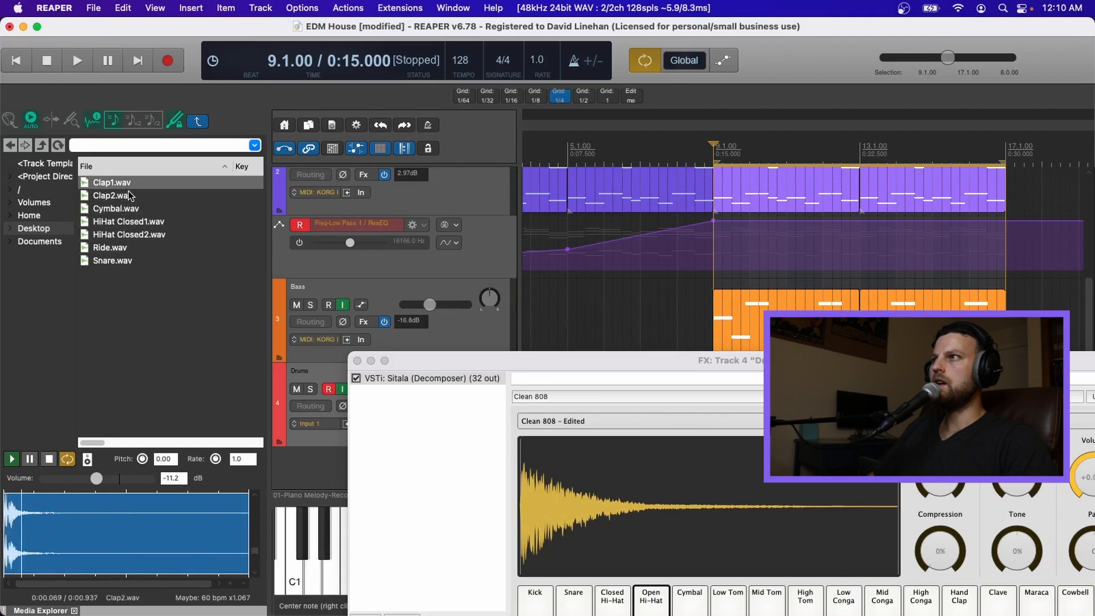
{"action": "left_click", "coordinate": [66, 460]}
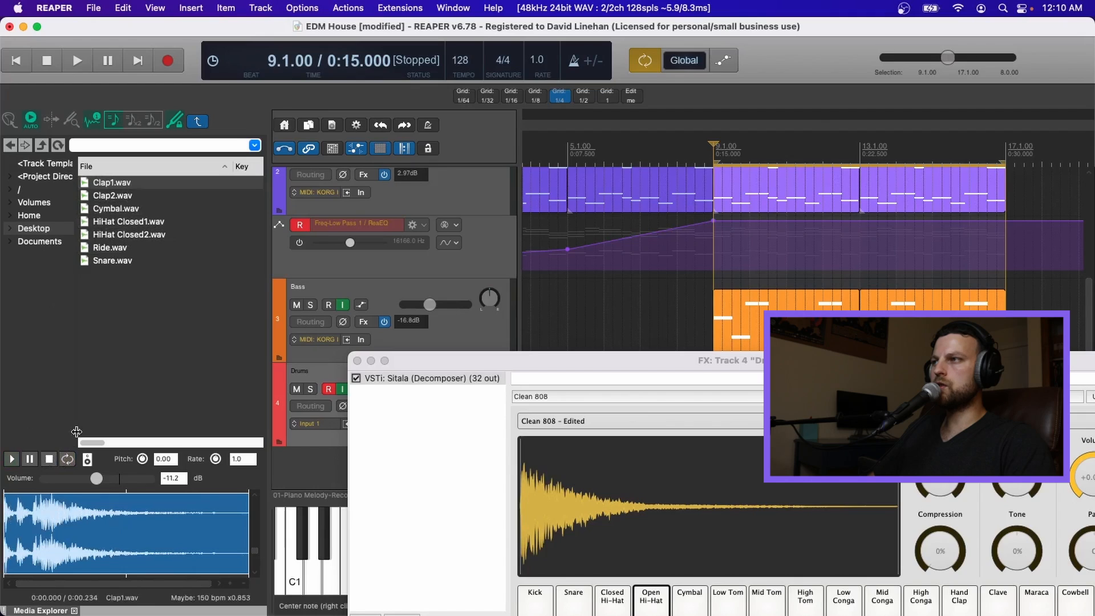
{"action": "left_click", "coordinate": [114, 183]}
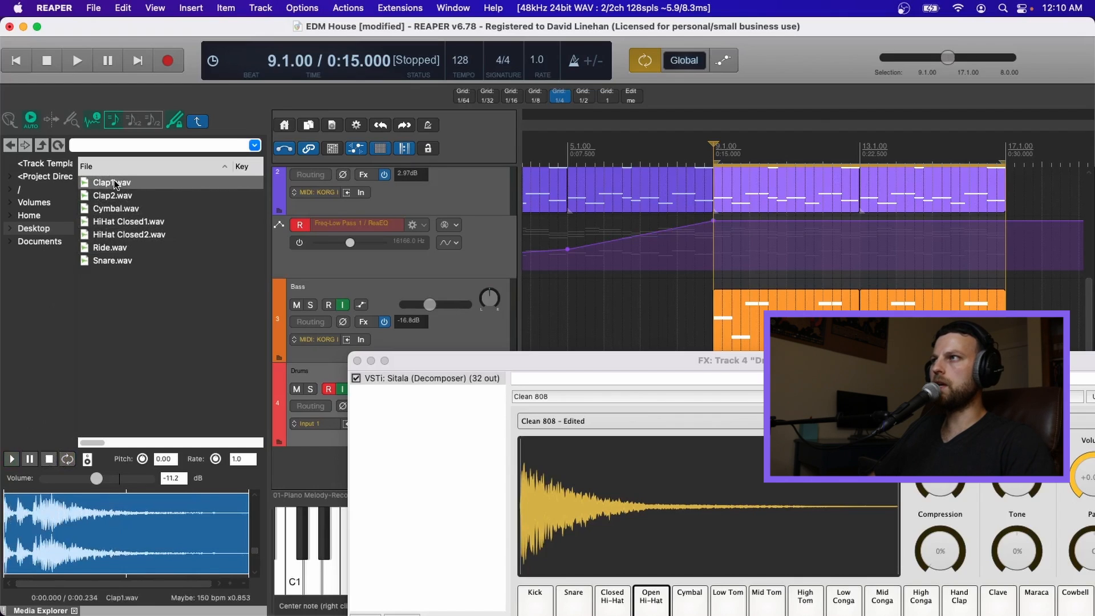
{"action": "key", "text": "Down"}
{"action": "key", "text": "Down"}
{"action": "key", "text": "Down"}
{"action": "key", "text": "Down"}
{"action": "key", "text": "Down"}
{"action": "key", "text": "Up"}
{"action": "key", "text": "Up"}
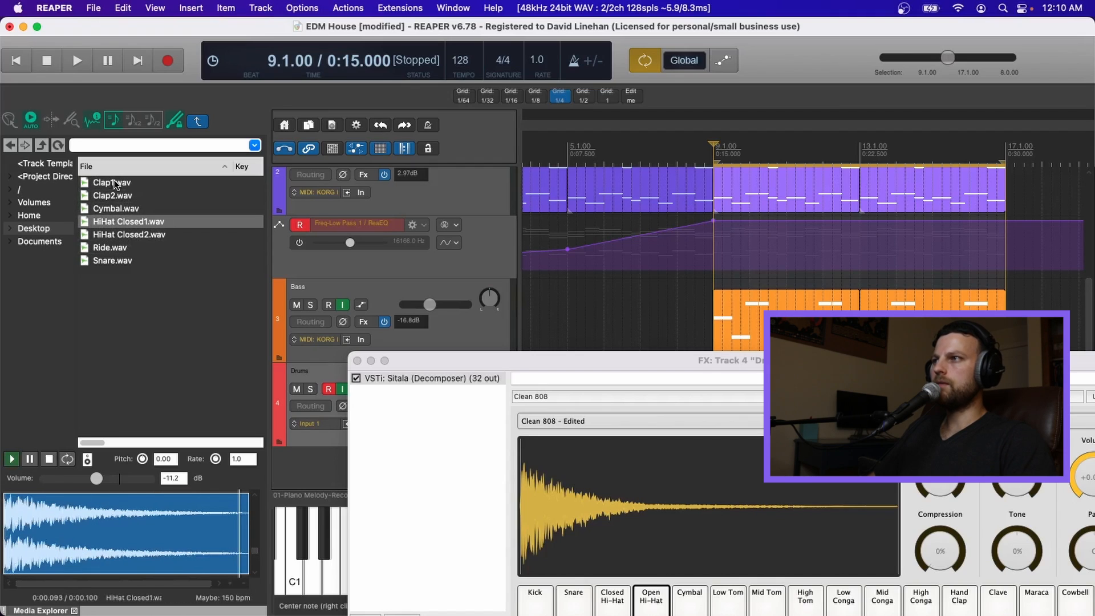
{"action": "left_click", "coordinate": [67, 460]}
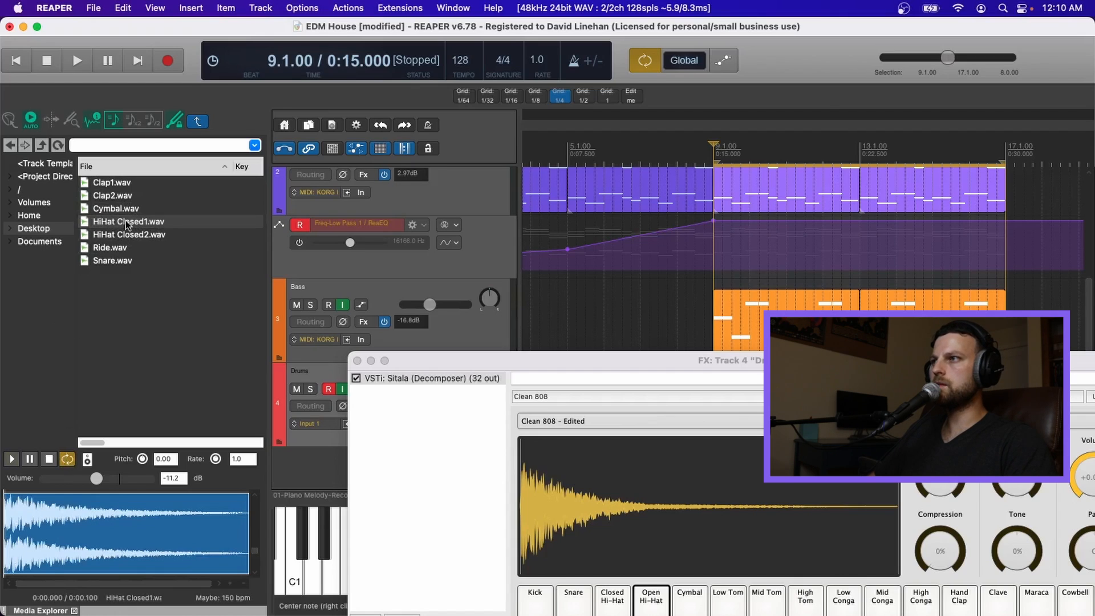
Step: Set the Media Explorer preview rate to 0.25
{"action": "left_click", "coordinate": [248, 460]}
{"action": "type", "text": "0.5"}
{"action": "key", "text": "Return"}
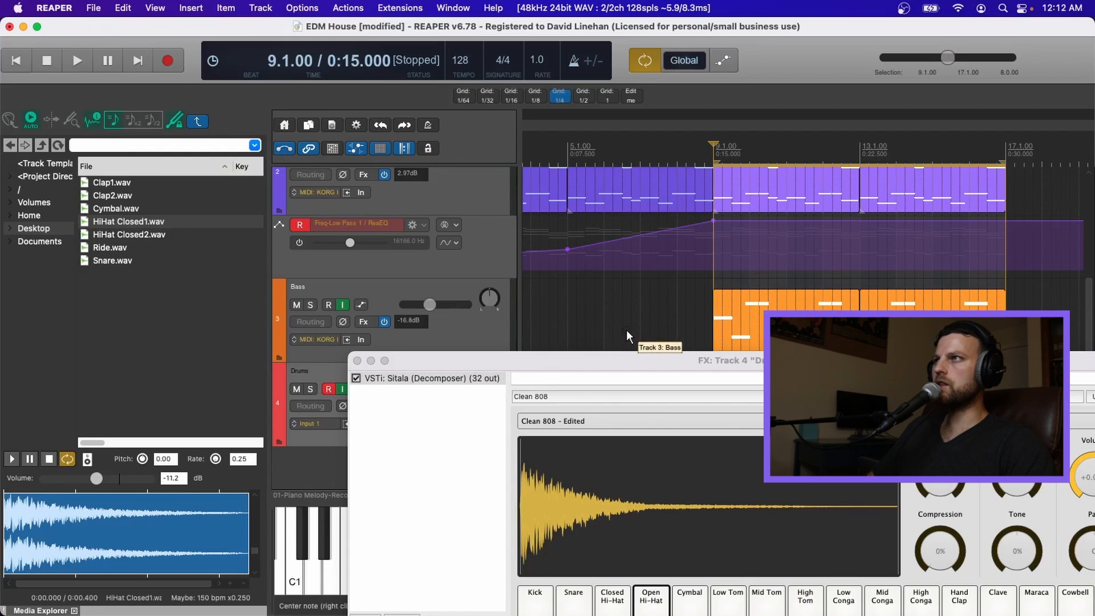
Step: Raise the Sitala window and load Snare.wav and HiHat Closed1.wav onto the Snare and Closed Hi-Hat pads
{"action": "left_click_drag", "start_coordinate": [461, 360], "coordinate": [430, 136]}
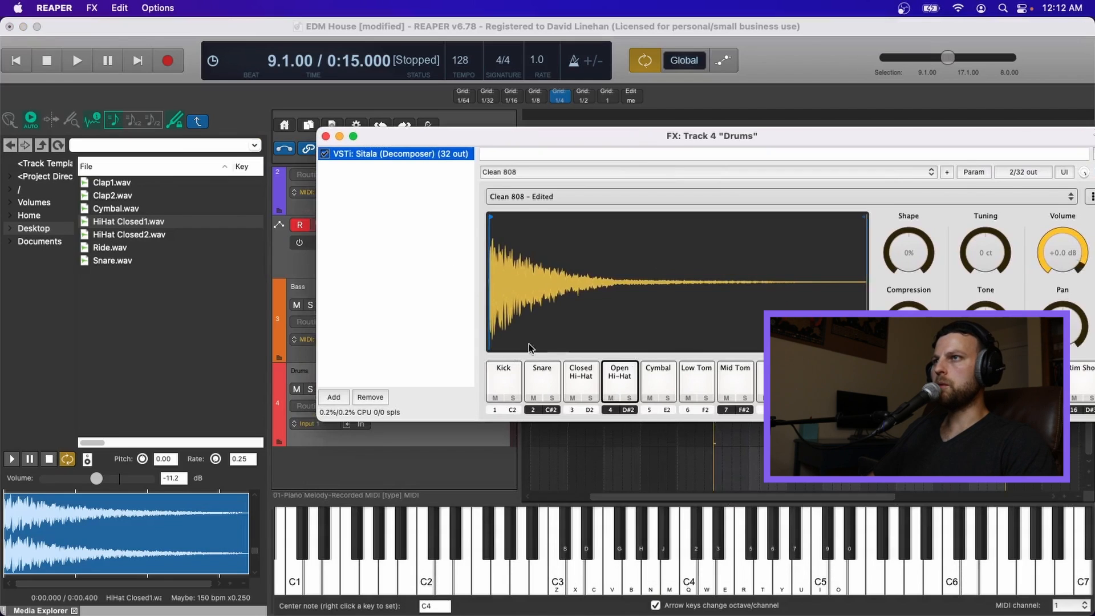
{"action": "left_click", "coordinate": [132, 296]}
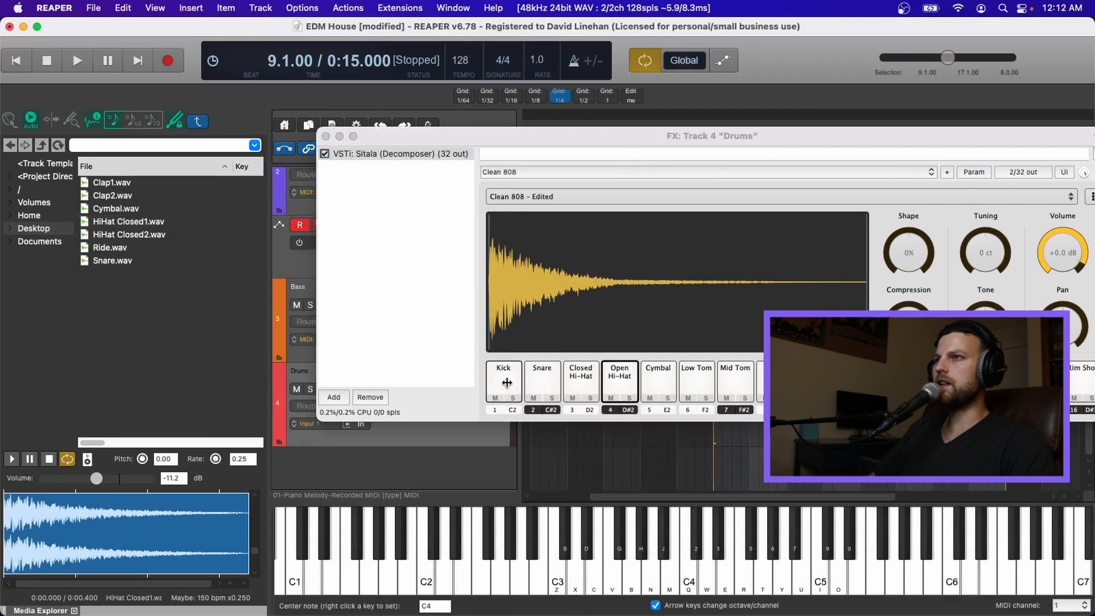
{"action": "left_click_drag", "start_coordinate": [112, 261], "coordinate": [542, 381]}
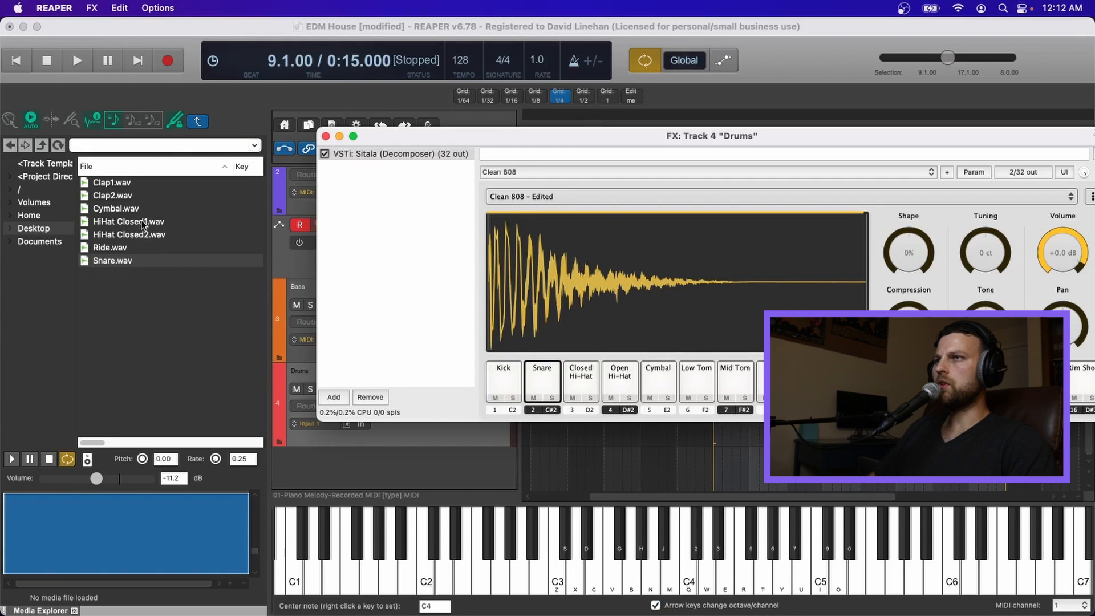
{"action": "left_click_drag", "start_coordinate": [141, 221], "coordinate": [581, 385]}
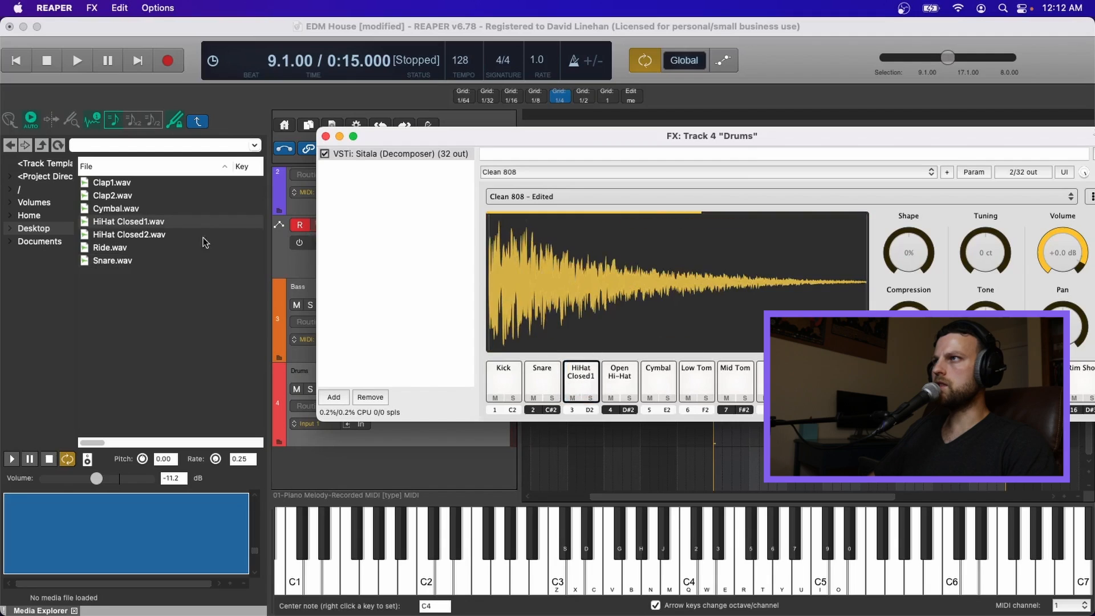
Step: Load HiHat Closed2.wav, Cymbal.wav, Clap1.wav, Clap2.wav and Ride.wav onto the following Sitala pads
{"action": "left_click_drag", "start_coordinate": [133, 234], "coordinate": [619, 381]}
{"action": "left_click_drag", "start_coordinate": [117, 209], "coordinate": [657, 379]}
{"action": "left_click_drag", "start_coordinate": [143, 182], "coordinate": [705, 381]}
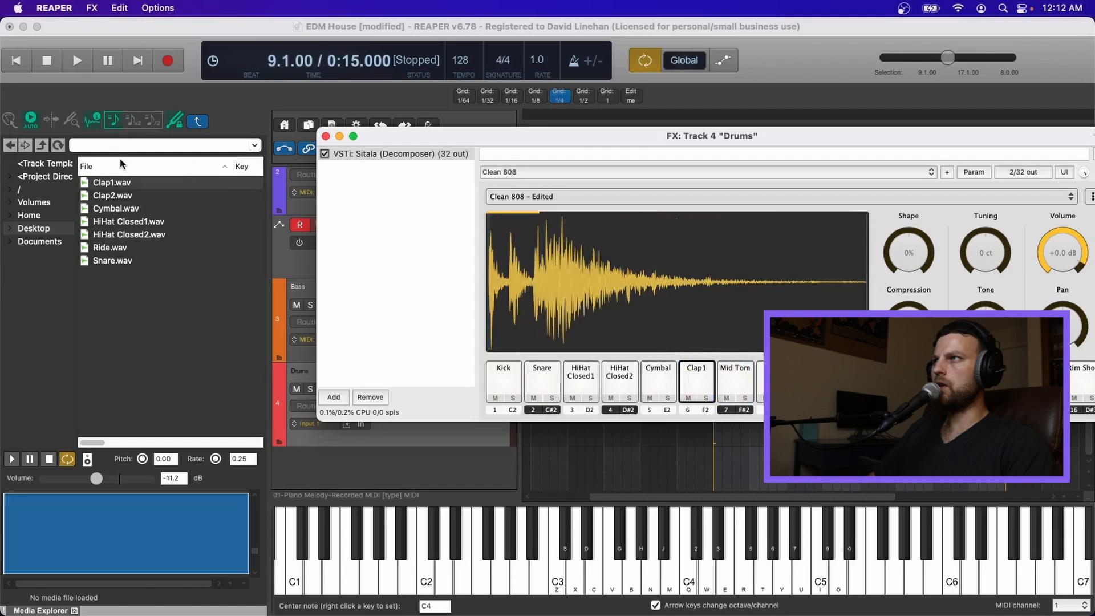
{"action": "left_click_drag", "start_coordinate": [127, 196], "coordinate": [736, 382]}
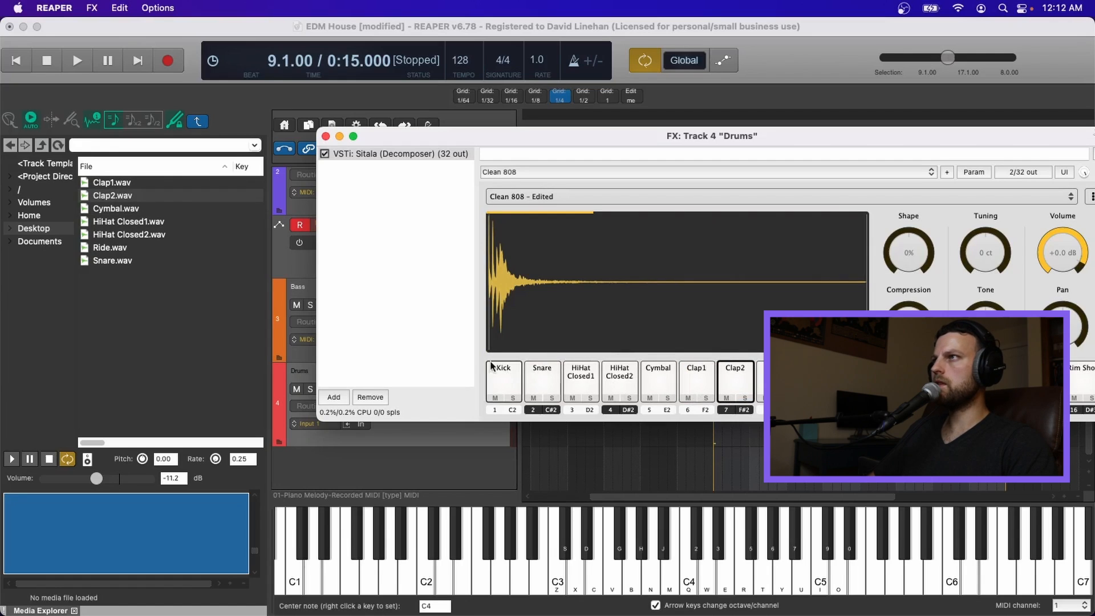
{"action": "left_click_drag", "start_coordinate": [123, 248], "coordinate": [662, 316]}
Step: Audition each loaded pad in Sitala from Snare through the Ride pad, ending on Kick
{"action": "left_click", "coordinate": [501, 381]}
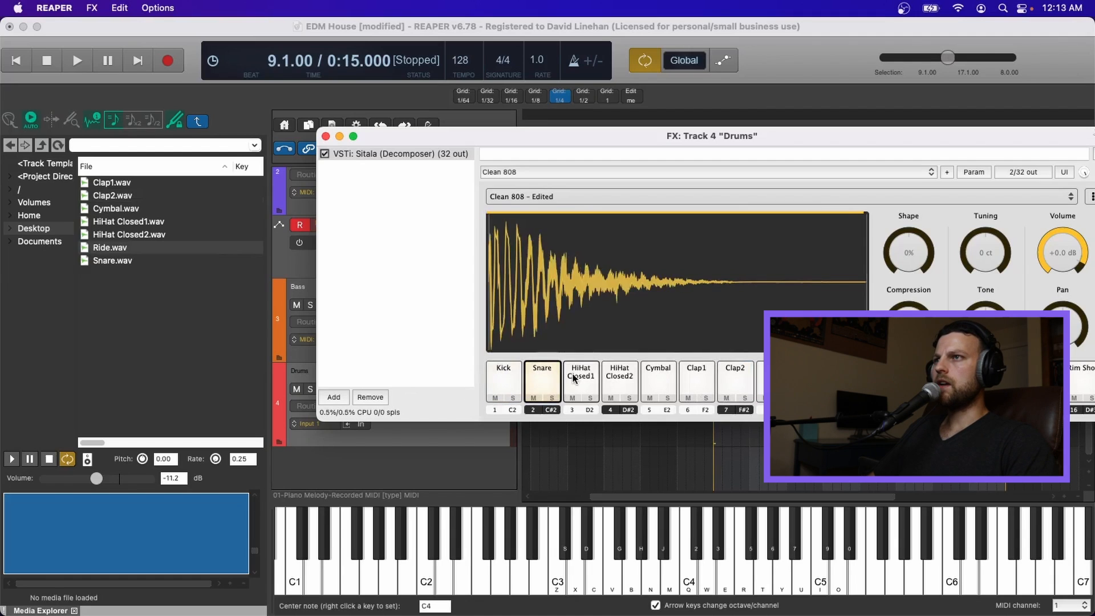
{"action": "left_click", "coordinate": [599, 379]}
{"action": "left_click", "coordinate": [620, 378]}
{"action": "left_click", "coordinate": [656, 378]}
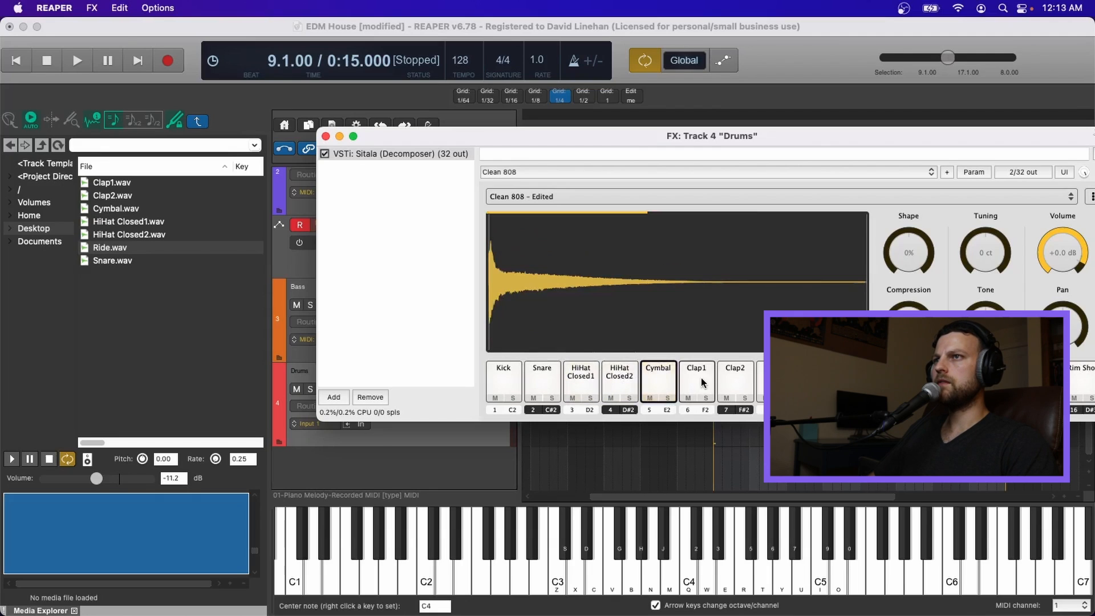
{"action": "left_click", "coordinate": [701, 381]}
{"action": "left_click", "coordinate": [731, 379]}
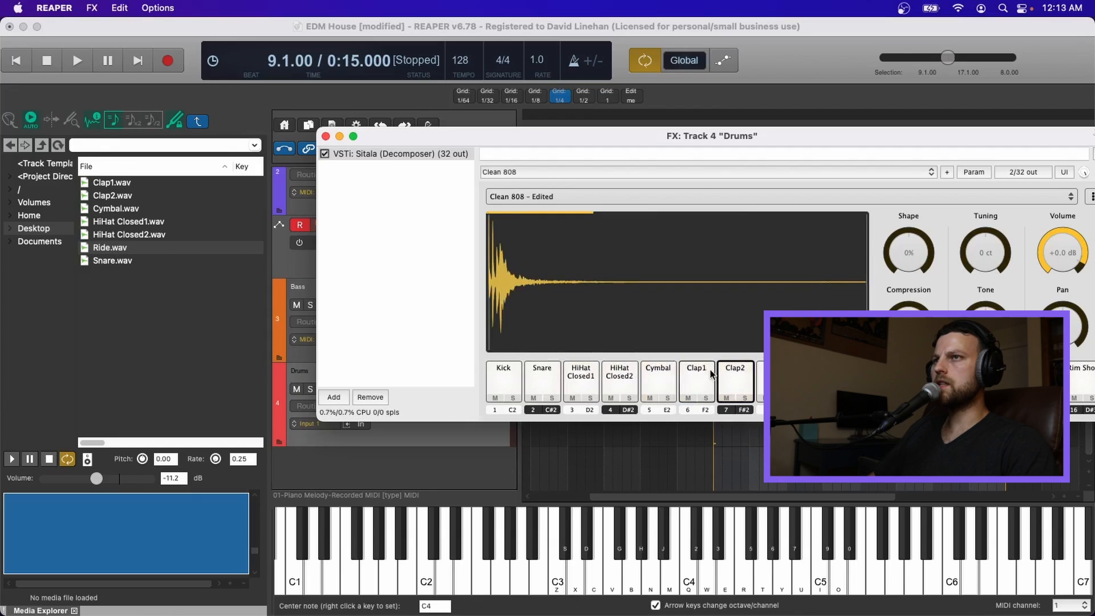
{"action": "left_click", "coordinate": [775, 379]}
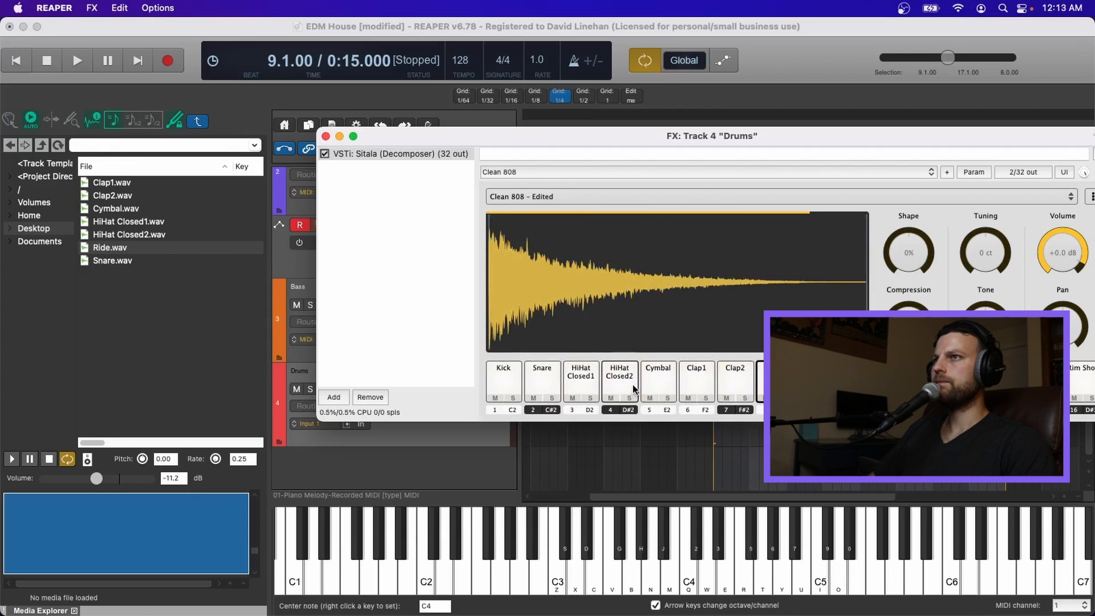
{"action": "left_click", "coordinate": [504, 386]}
Step: Browse the Media Explorer to Volumes > Red T7 > Soundbanks and open the TMKD_Kicks_Pack folder
{"action": "left_click", "coordinate": [41, 145]}
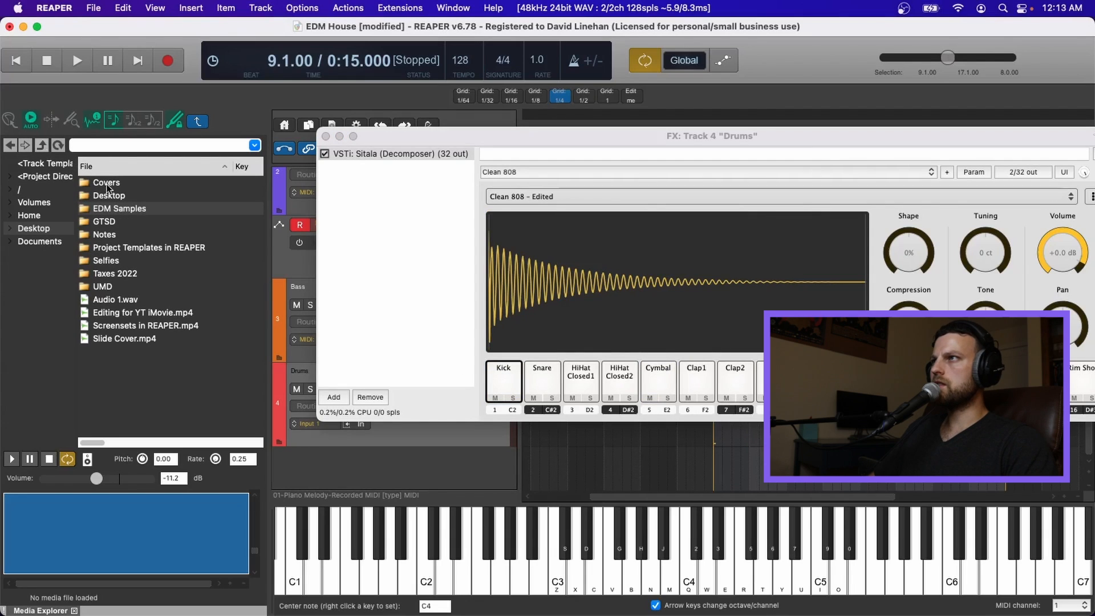
{"action": "left_click", "coordinate": [22, 190]}
{"action": "left_click", "coordinate": [32, 204]}
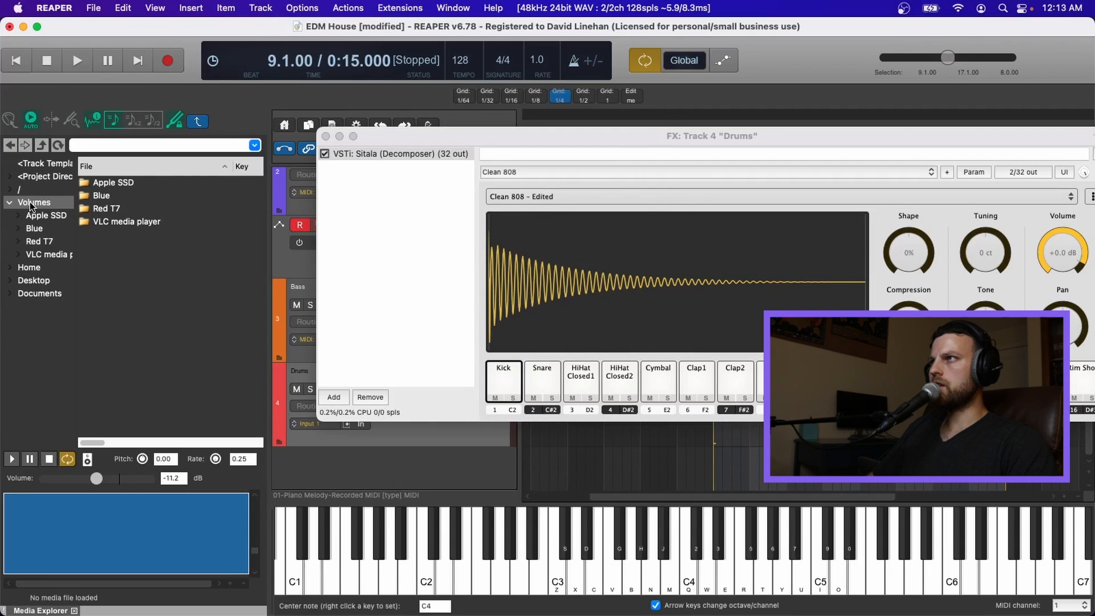
{"action": "double_click", "coordinate": [106, 208]}
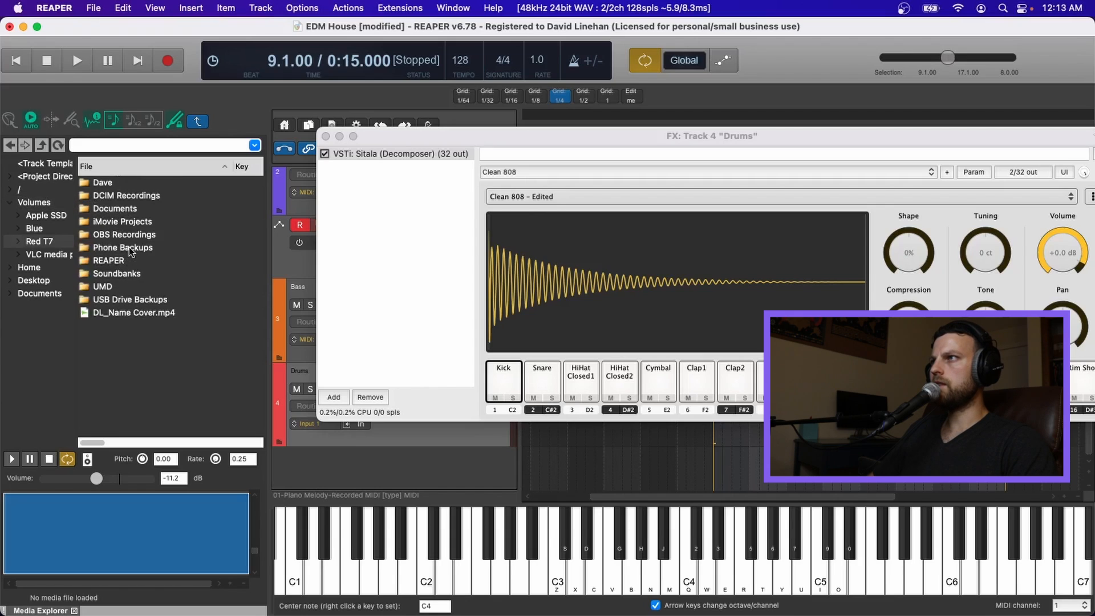
{"action": "double_click", "coordinate": [127, 273]}
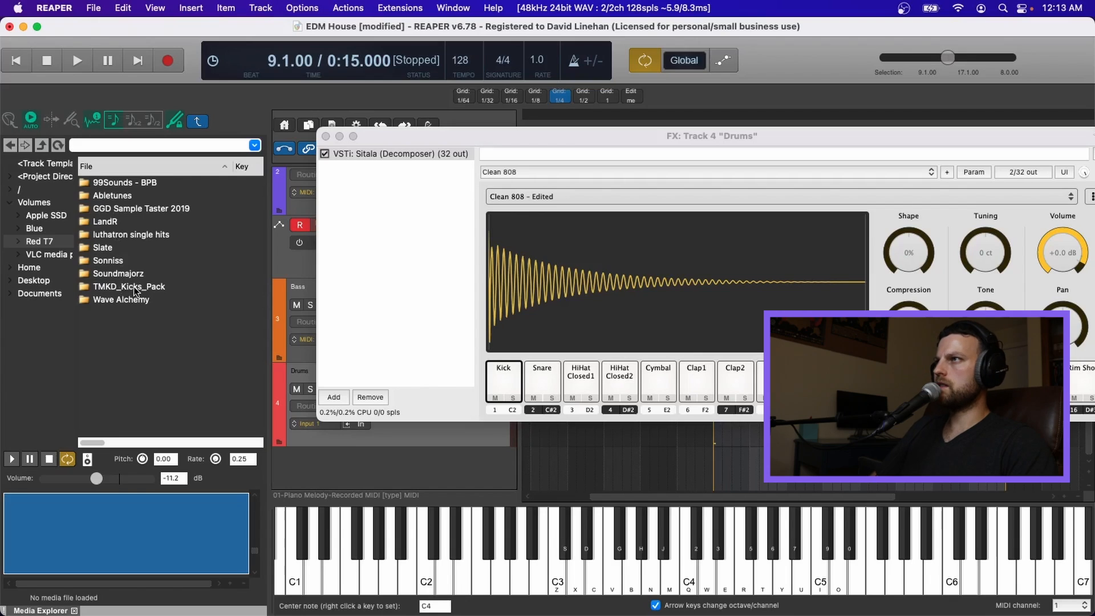
{"action": "double_click", "coordinate": [134, 288]}
{"action": "double_click", "coordinate": [127, 198]}
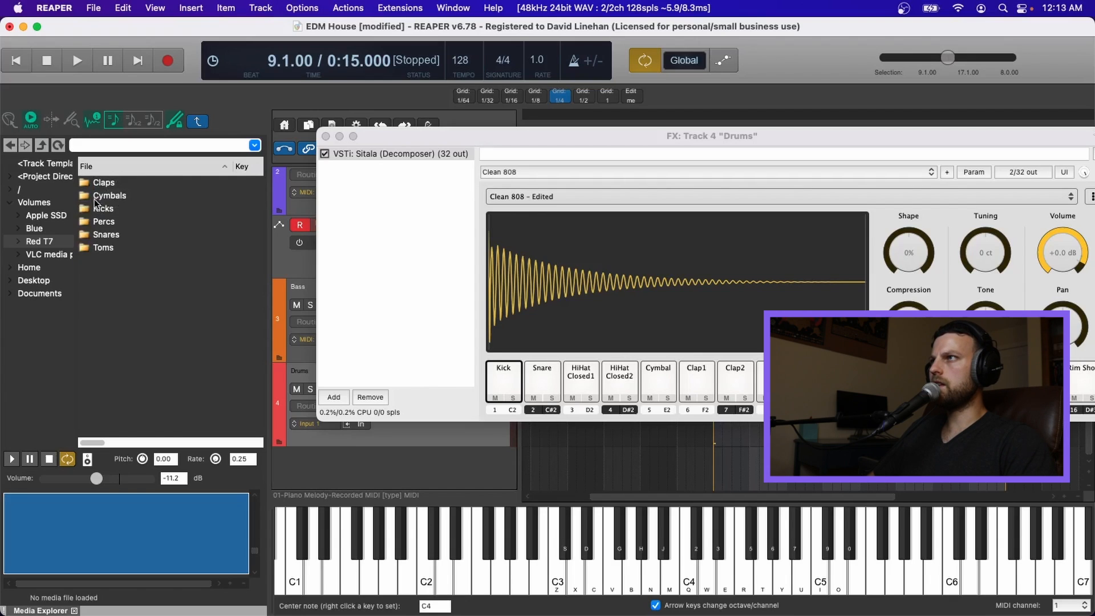
Step: Audition kick samples in the Kicks folder and load SD_Kick_Boost_C.wav onto the Sitala Kick pad
{"action": "double_click", "coordinate": [110, 208]}
{"action": "left_click", "coordinate": [121, 196]}
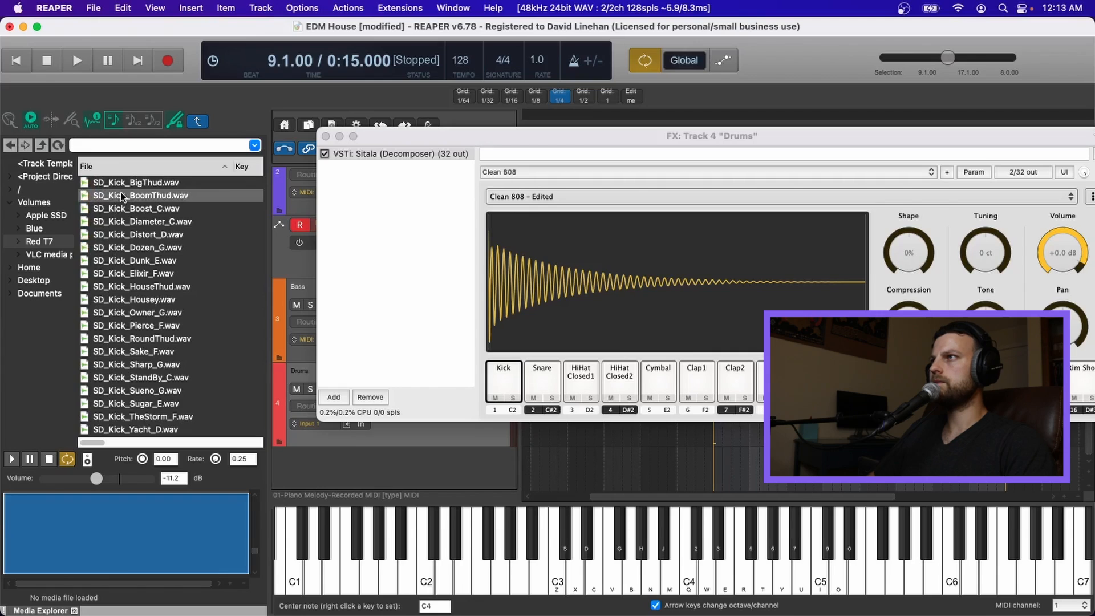
{"action": "key", "text": "Down"}
{"action": "key", "text": "Down"}
{"action": "key", "text": "Up"}
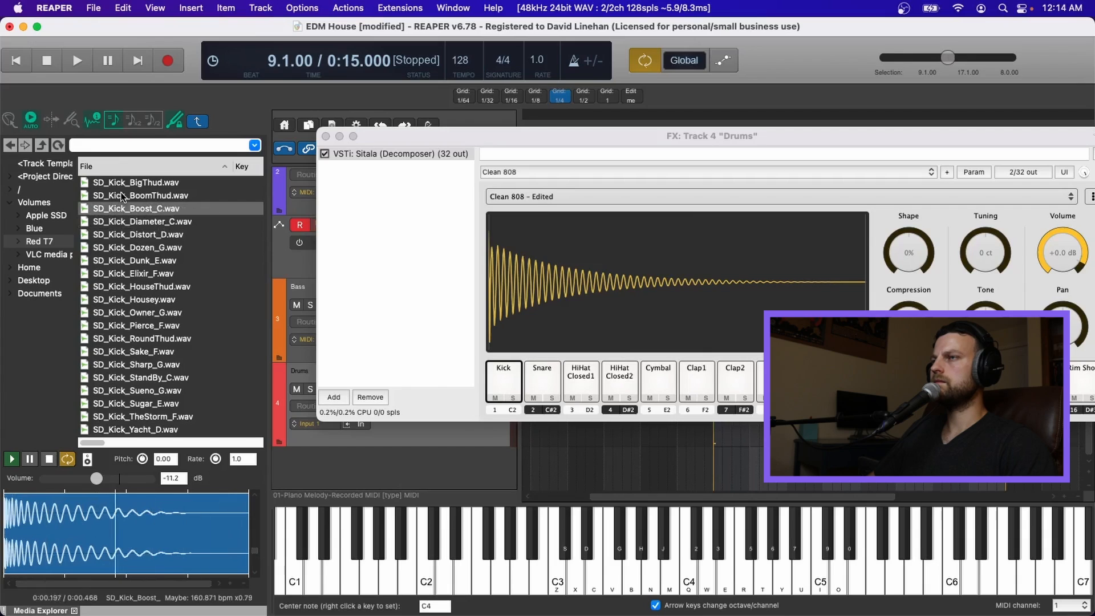
{"action": "left_click", "coordinate": [542, 379]}
{"action": "left_click", "coordinate": [121, 236]}
{"action": "left_click", "coordinate": [49, 459]}
{"action": "left_click_drag", "start_coordinate": [139, 209], "coordinate": [504, 379]}
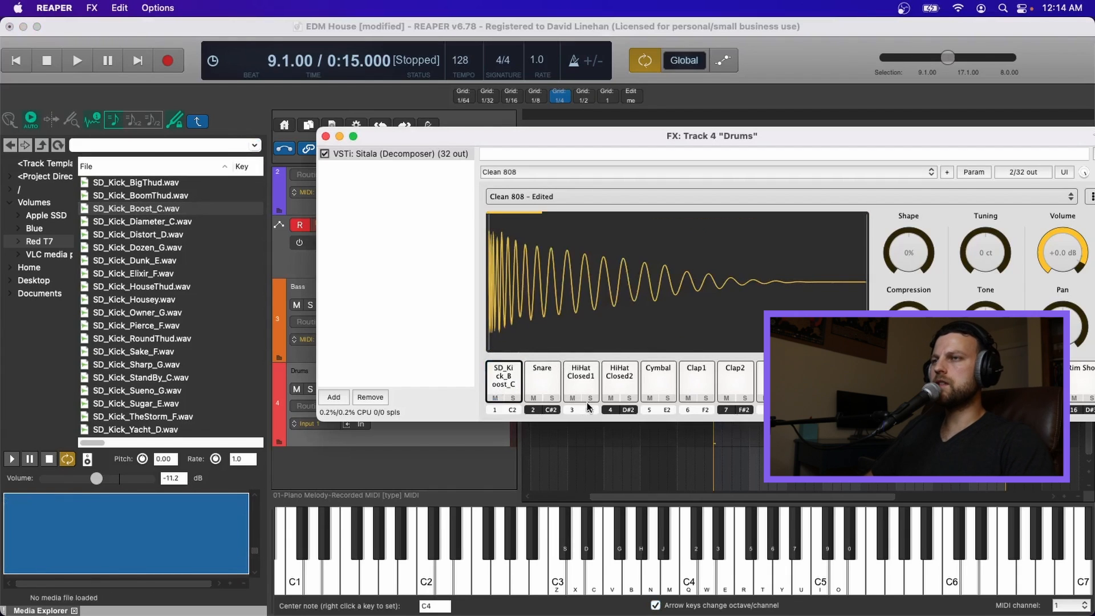
Step: Close the FX window and create an empty MIDI item on the Drums track spanning bars 9 to 17
{"action": "left_click", "coordinate": [326, 136]}
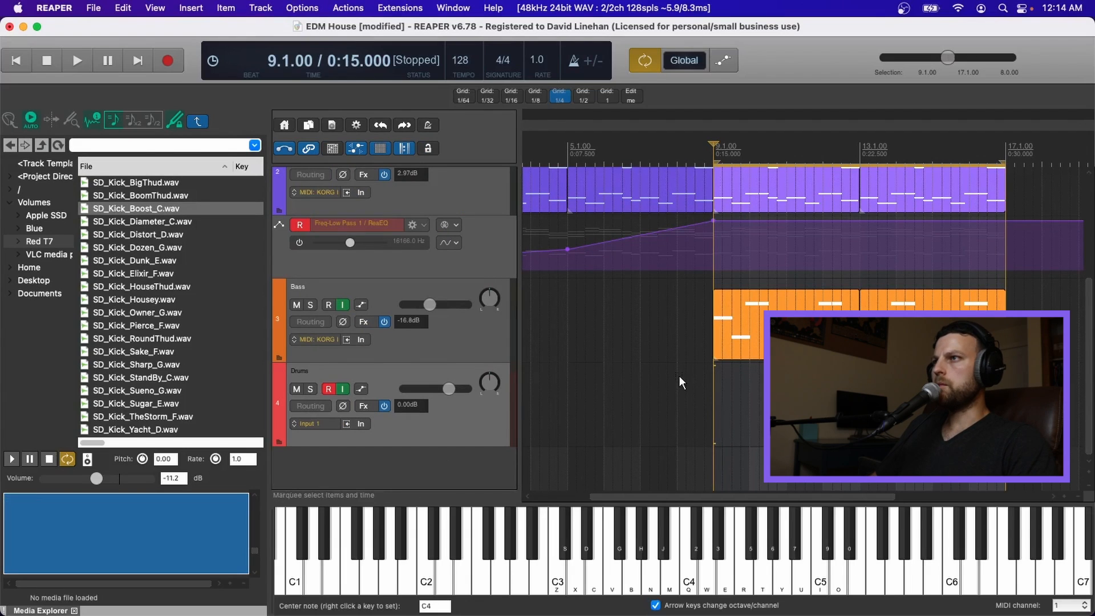
{"action": "left_click", "coordinate": [1007, 393]}
{"action": "left_click_drag", "start_coordinate": [713, 375], "coordinate": [1007, 397]}
{"action": "key", "text": "super+m"}
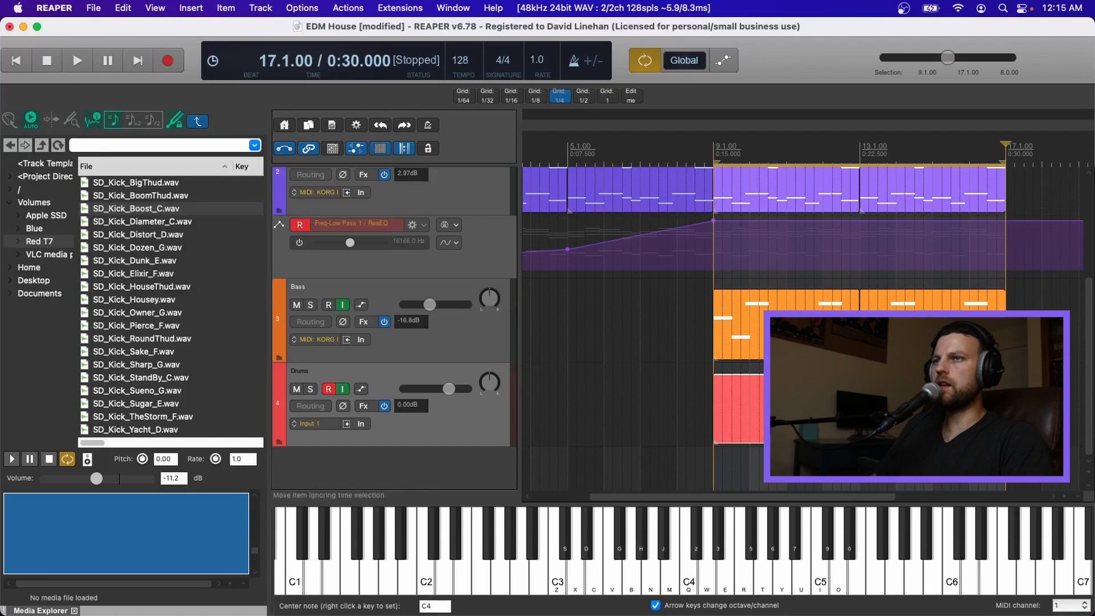
Step: Open the new Drums MIDI item in the MIDI editor
{"action": "key", "text": "super+m"}
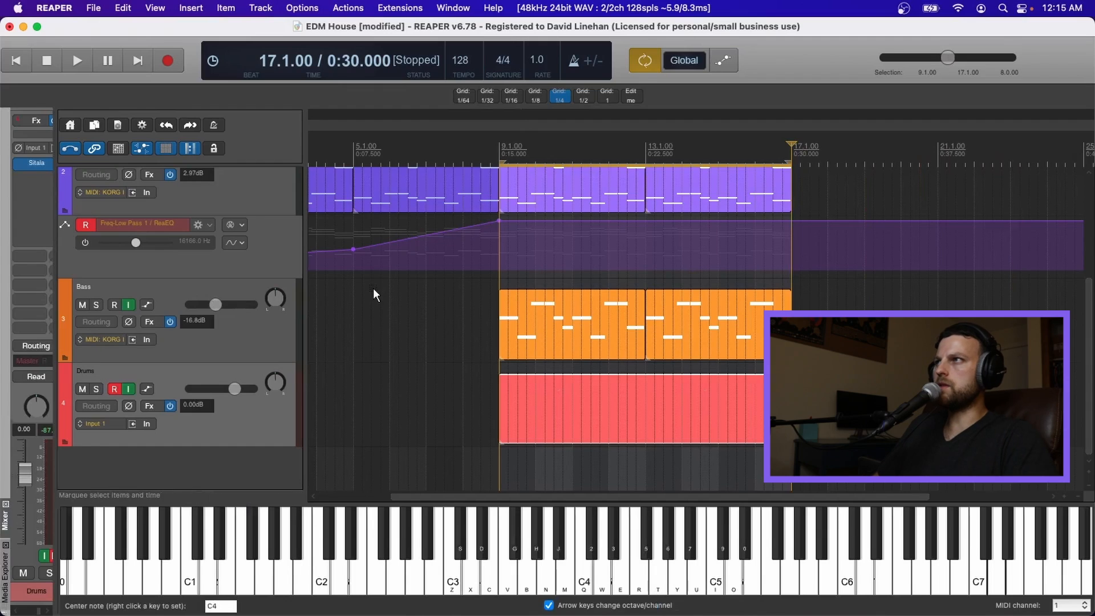
{"action": "double_click", "coordinate": [598, 396]}
{"action": "scroll", "coordinate": [365, 189], "scroll_direction": "down", "scroll_amount": 5}
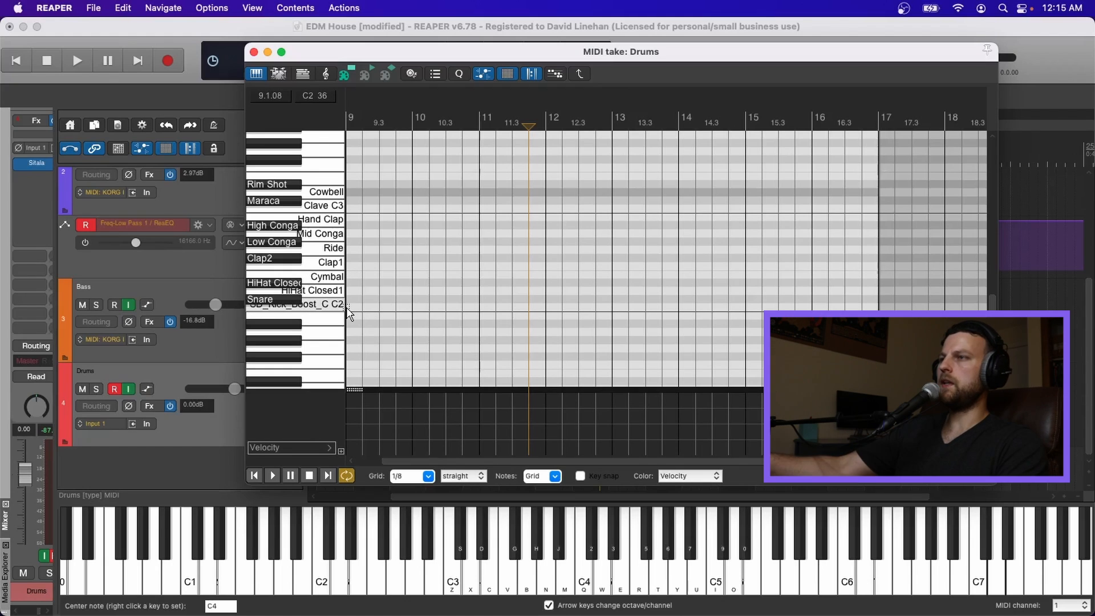
Step: Add kick notes on C2 (SD_Kick_Boost_C) on every beat of bar 9
{"action": "left_click", "coordinate": [330, 304]}
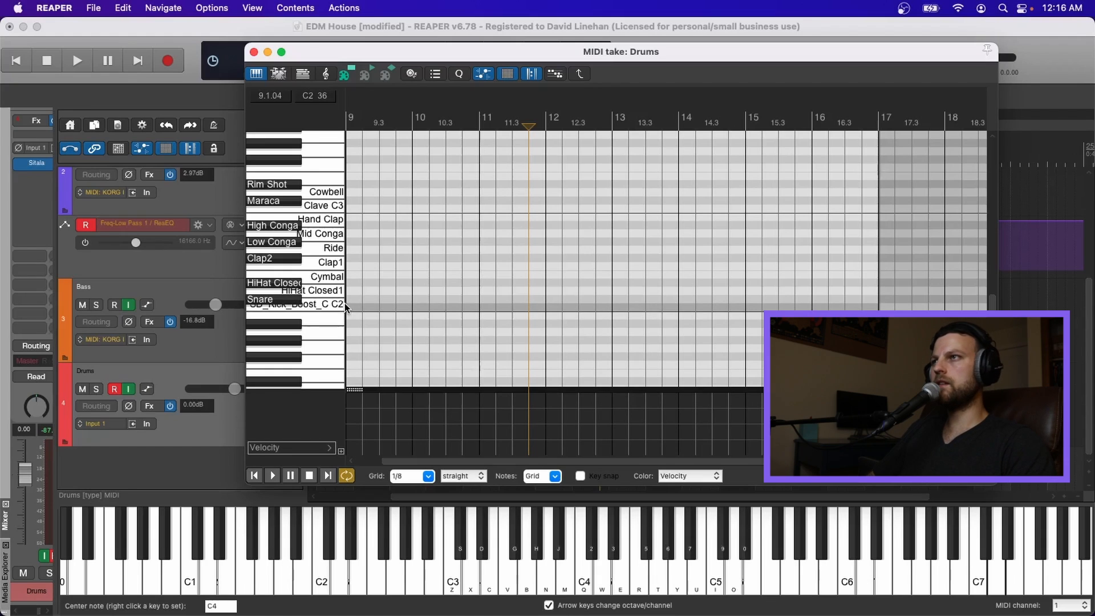
{"action": "scroll", "coordinate": [402, 310], "scroll_direction": "up", "scroll_amount": 5}
{"action": "left_click", "coordinate": [399, 307]}
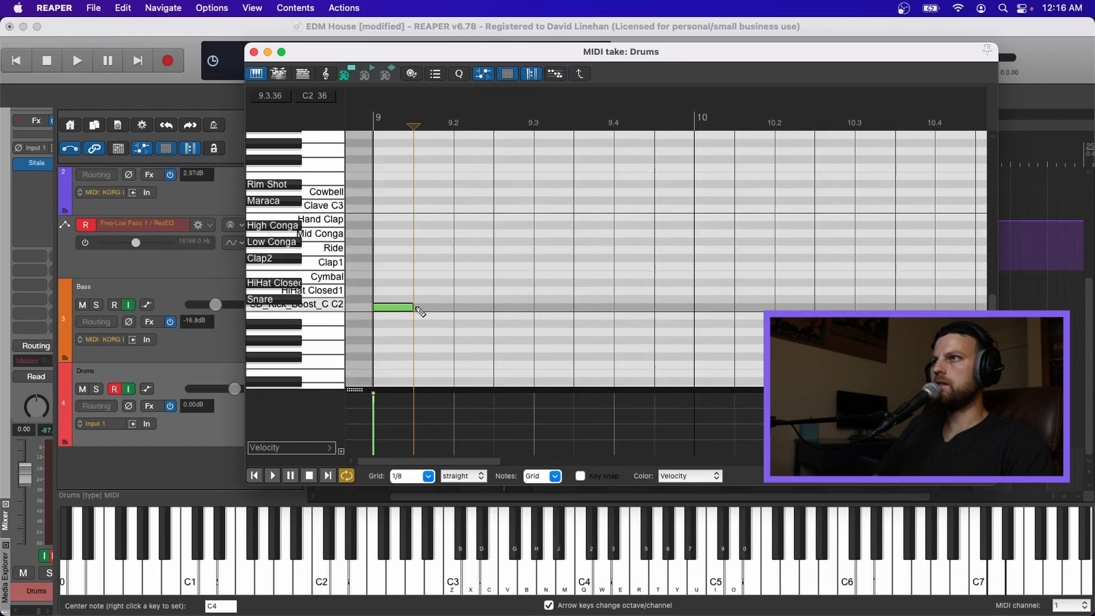
{"action": "left_click", "coordinate": [470, 307]}
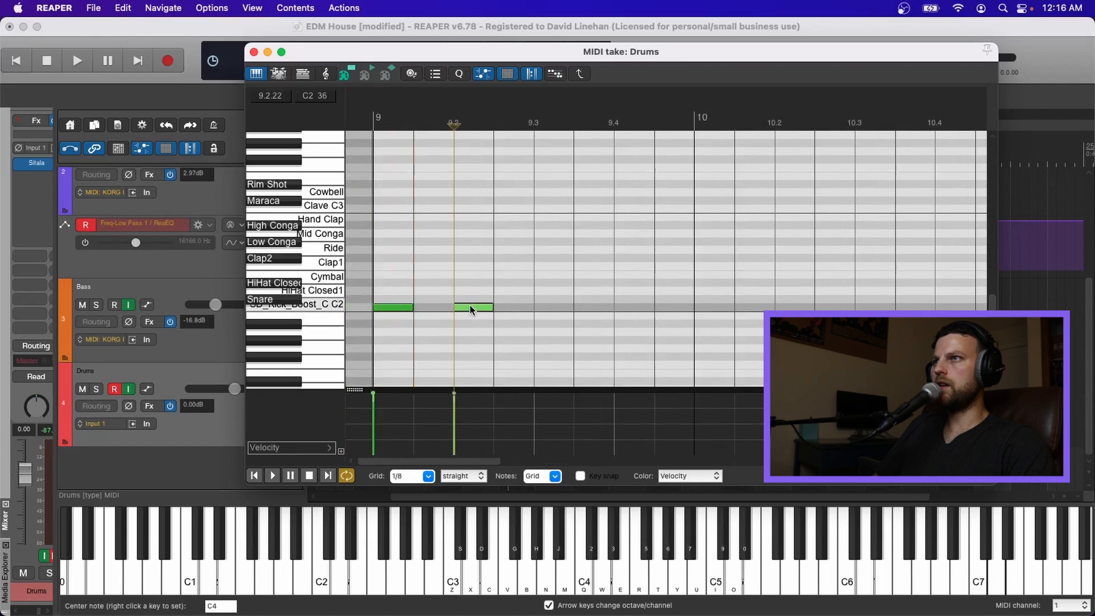
{"action": "left_click", "coordinate": [558, 307]}
{"action": "left_click", "coordinate": [634, 308]}
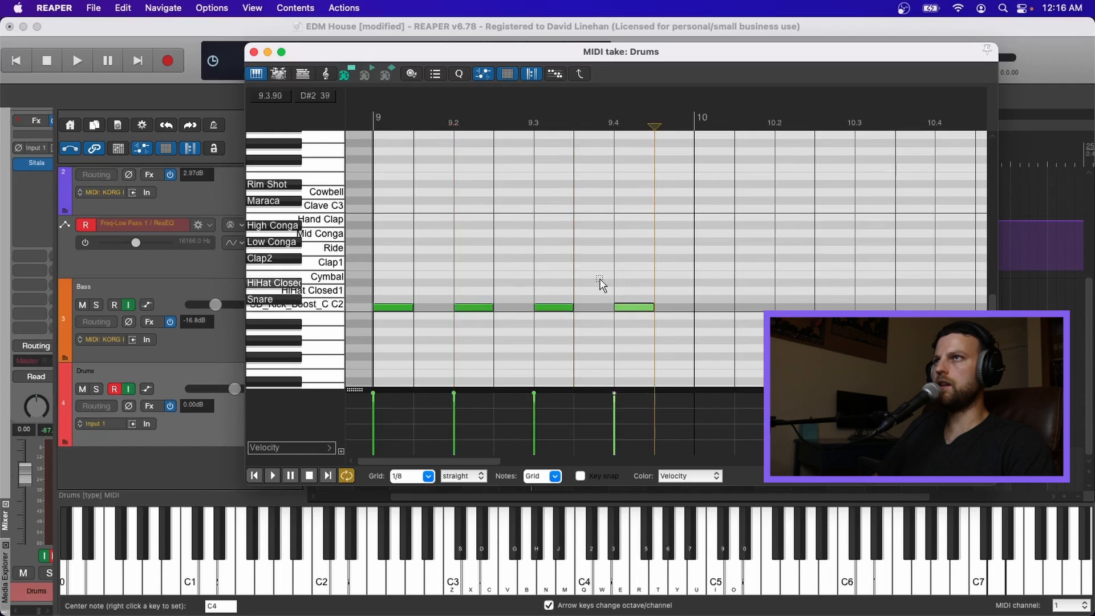
Step: Play the kick pattern from the start of bar 9
{"action": "left_click", "coordinate": [372, 123]}
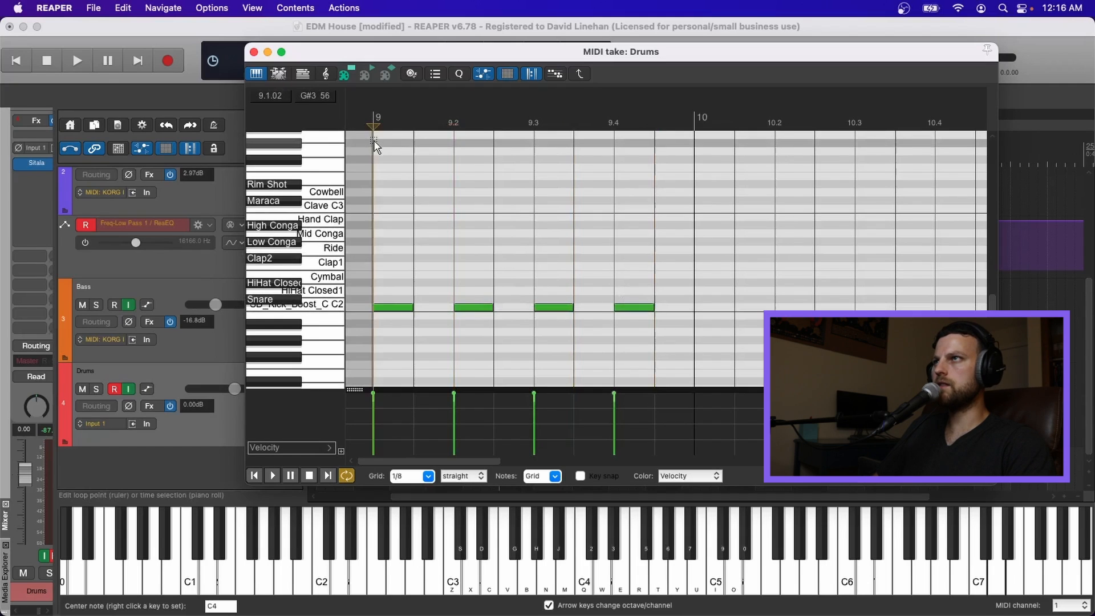
{"action": "key", "text": "space"}
{"action": "key", "text": "space"}
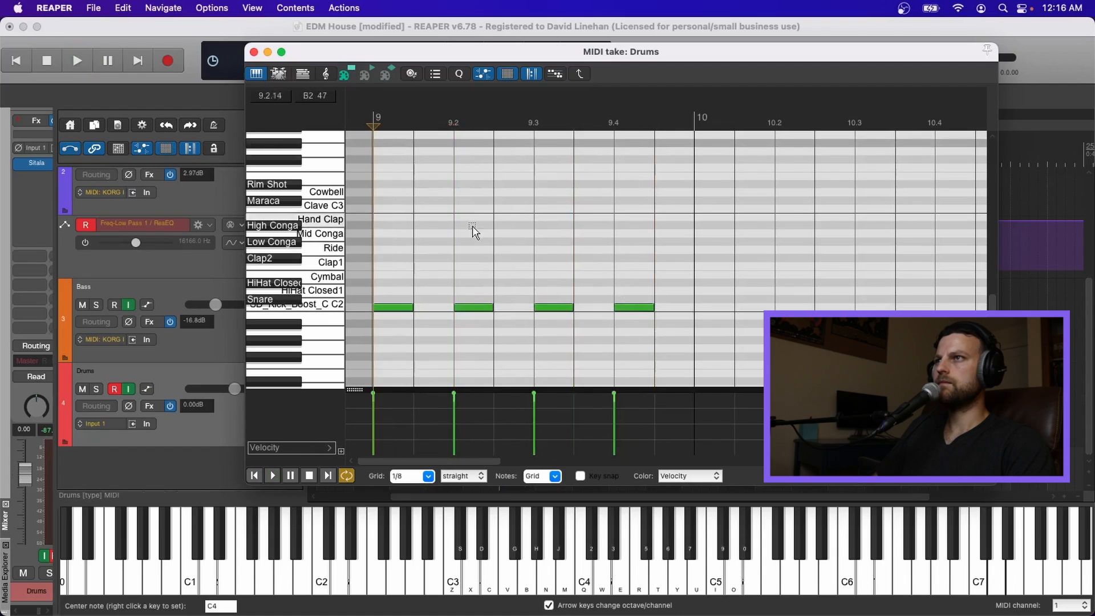
Step: Copy and paste the kick notes repeatedly to fill bars 9 through 12 with a four-on-the-floor kick
{"action": "left_click_drag", "start_coordinate": [380, 270], "coordinate": [626, 329]}
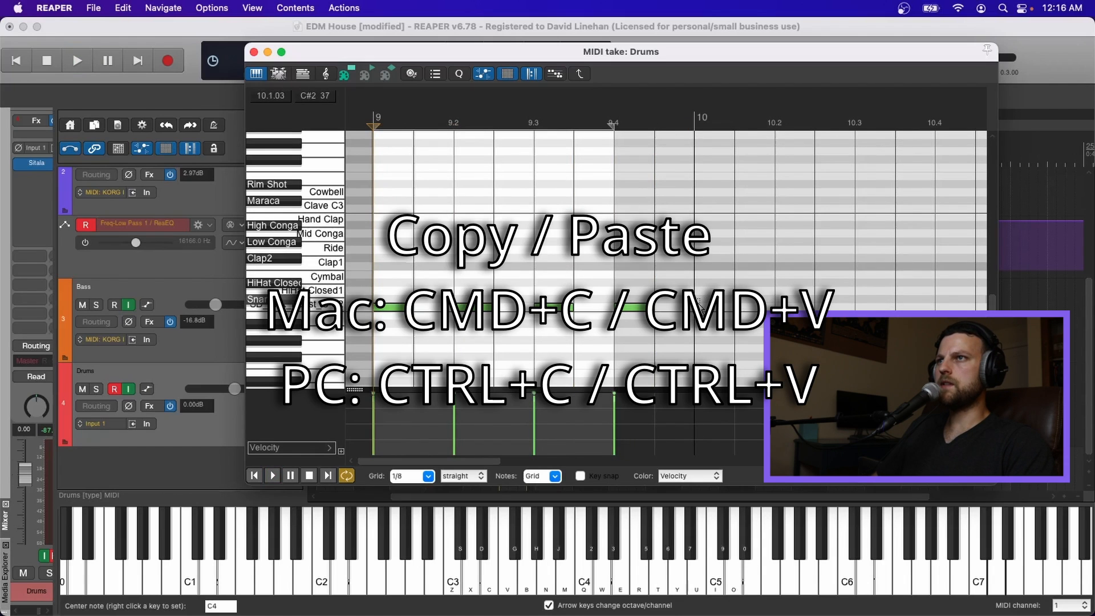
{"action": "scroll", "coordinate": [741, 316], "scroll_direction": "down", "scroll_amount": 5}
{"action": "key", "text": "super+v"}
{"action": "left_click_drag", "start_coordinate": [576, 317], "coordinate": [368, 292]}
{"action": "key", "text": "super+c"}
{"action": "key", "text": "space"}
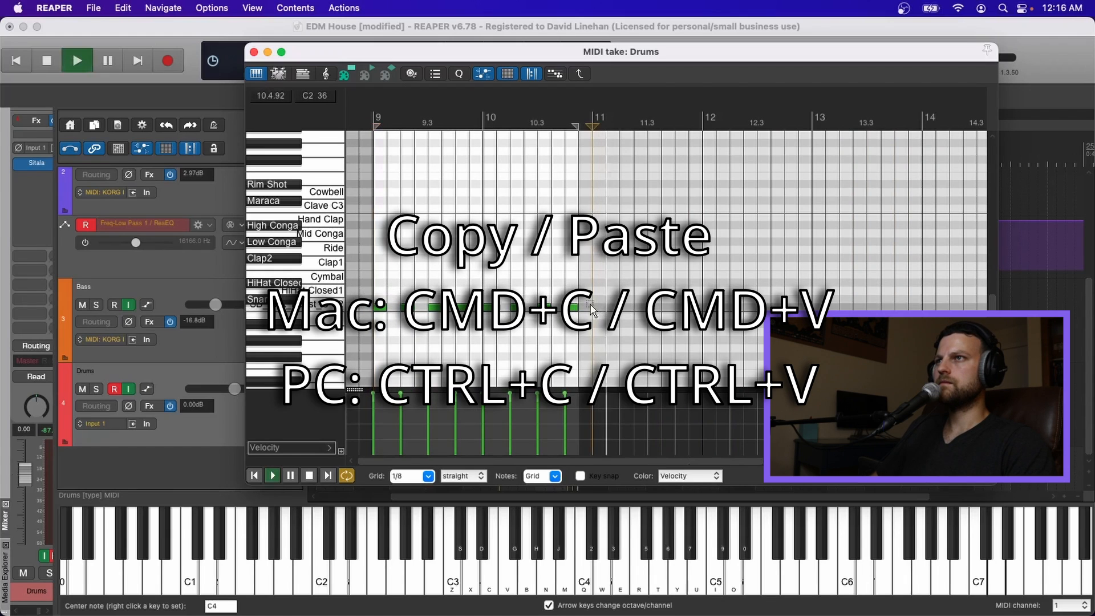
{"action": "key", "text": "super+v"}
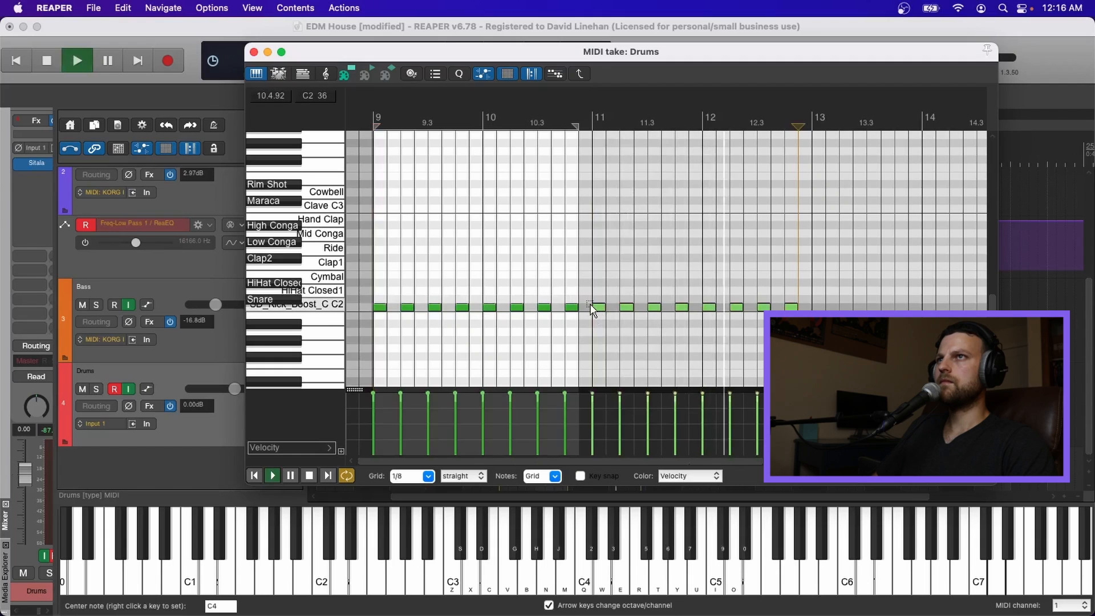
{"action": "key", "text": "space"}
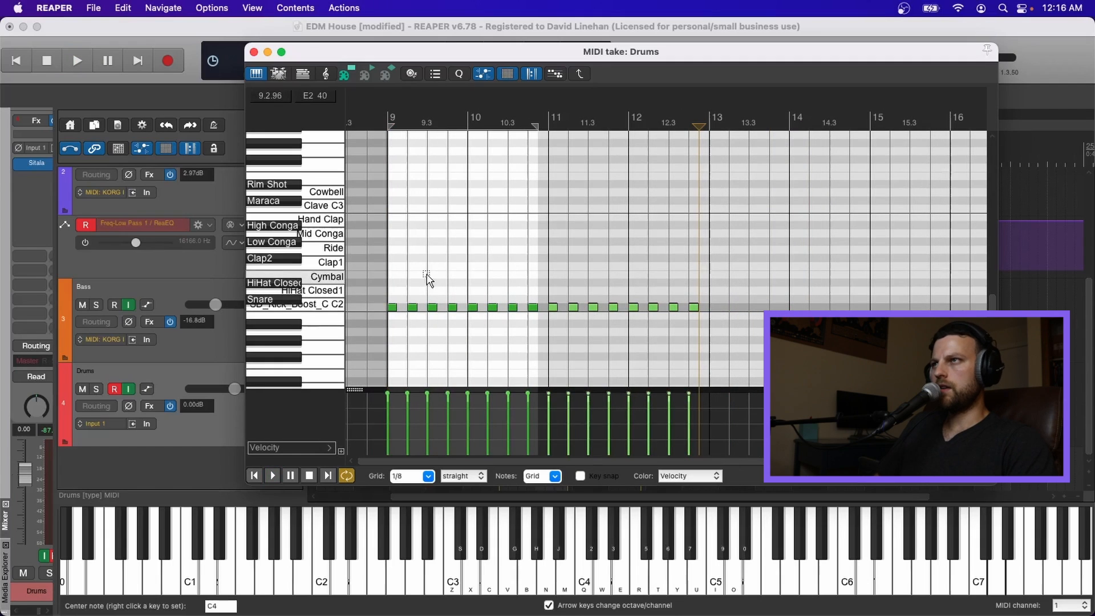
Step: Add snare notes on beats 2 and 4 of bar 9 and play the pattern
{"action": "scroll", "coordinate": [484, 328], "scroll_direction": "down", "scroll_amount": 2}
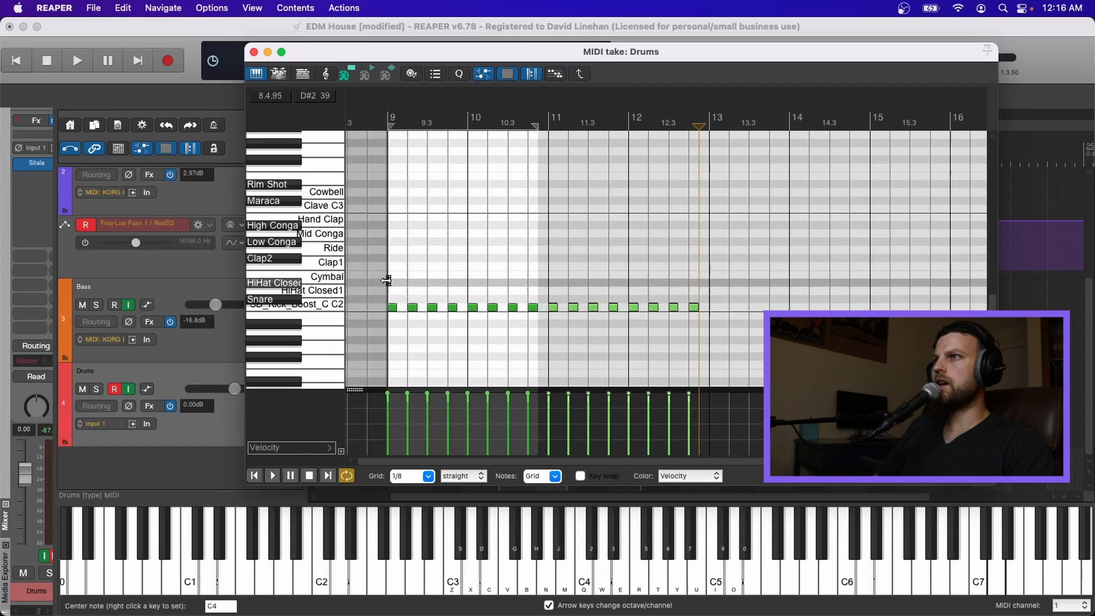
{"action": "left_click", "coordinate": [411, 299]}
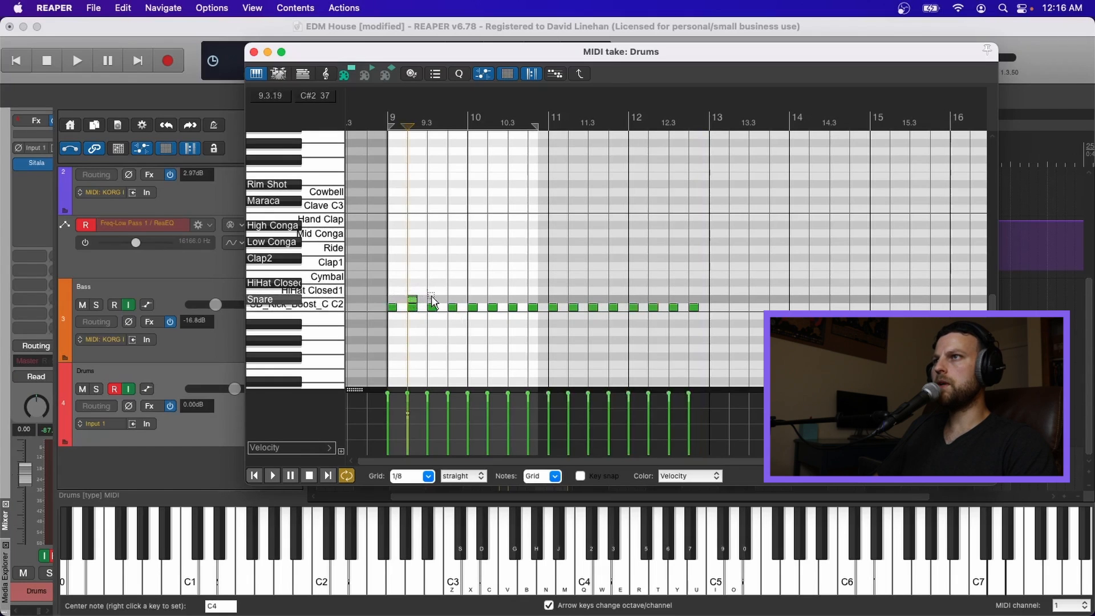
{"action": "left_click", "coordinate": [388, 257]}
{"action": "key", "text": "space"}
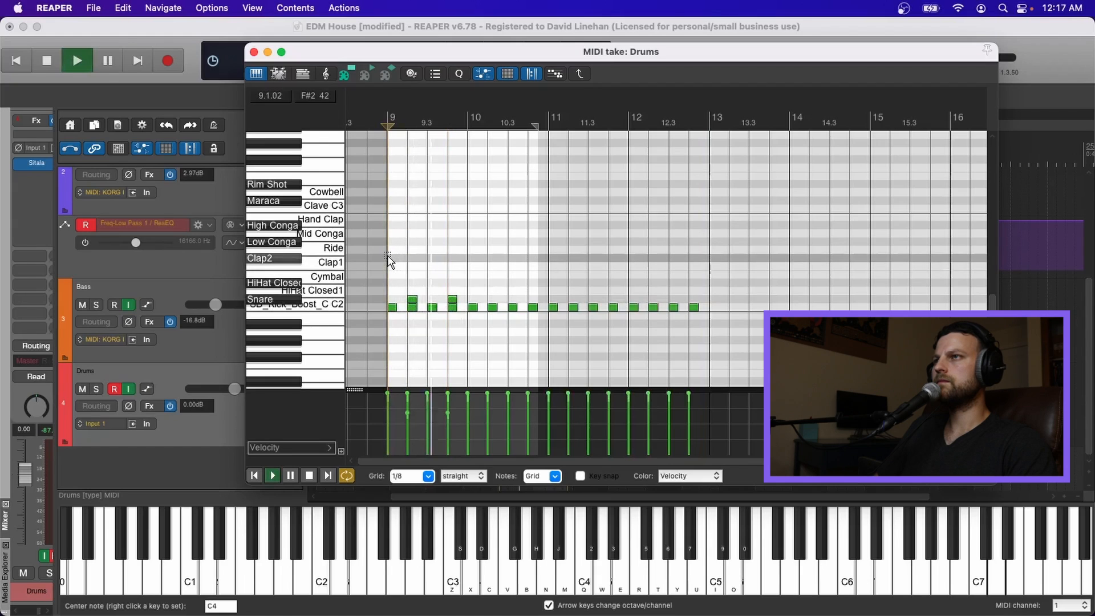
{"action": "key", "text": "space"}
Step: Add clap notes on beats 2 and 4 of bar 9 and paste them across bars 9 through 12
{"action": "mouse_move", "coordinate": [400, 281]}
{"action": "left_mouse_down"}
{"action": "mouse_move", "coordinate": [456, 302]}
{"action": "mouse_move", "coordinate": [414, 256]}
{"action": "mouse_move", "coordinate": [415, 270]}
{"action": "left_mouse_up"}
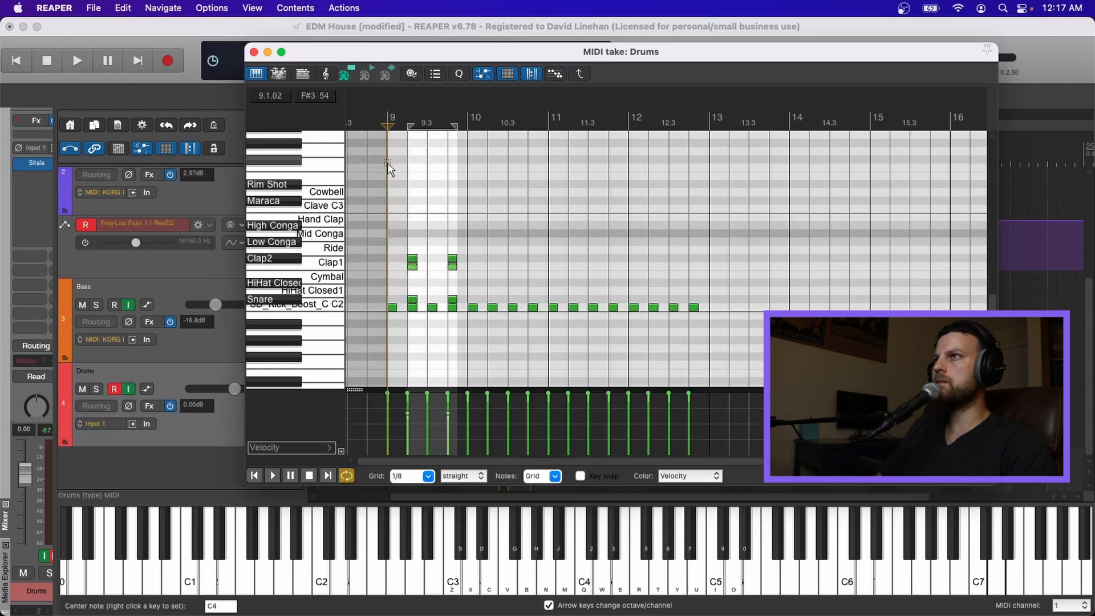
{"action": "key", "text": "space"}
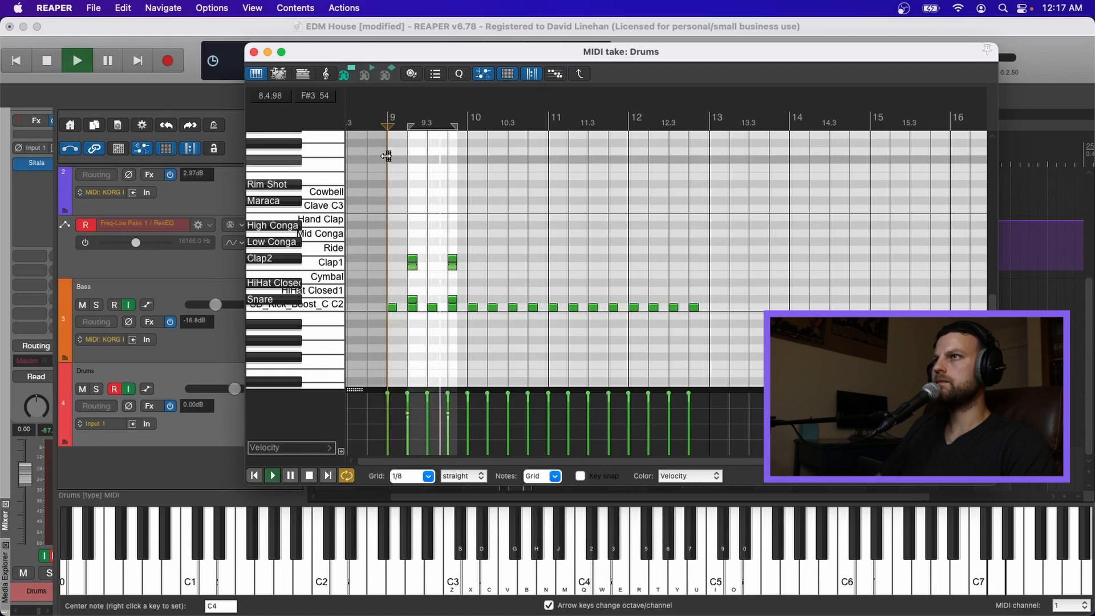
{"action": "key", "text": "space"}
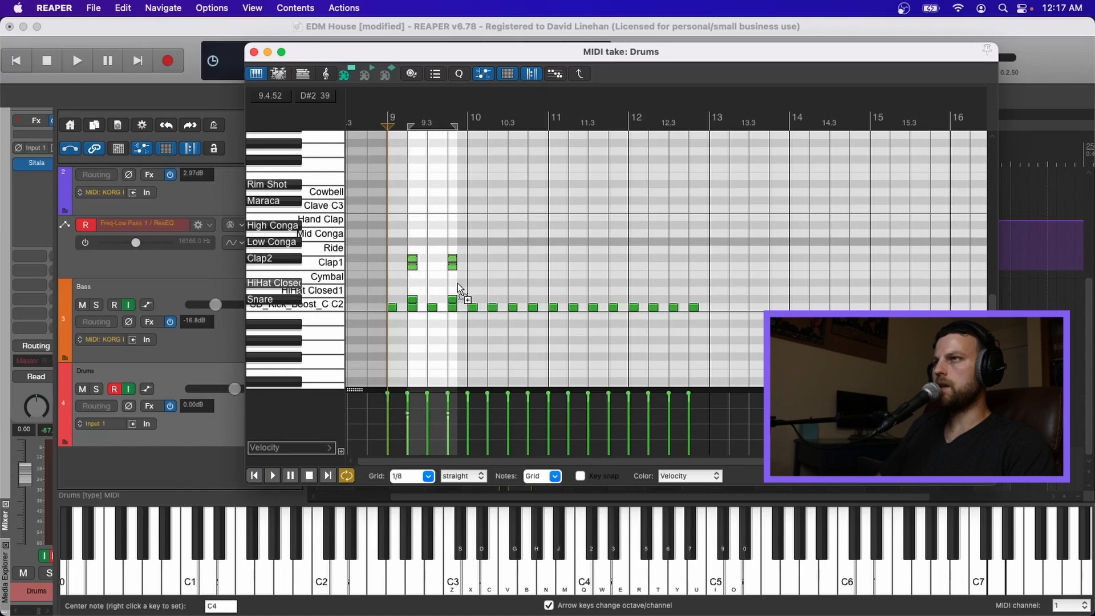
{"action": "left_click", "coordinate": [489, 257]}
{"action": "key", "text": "super+v"}
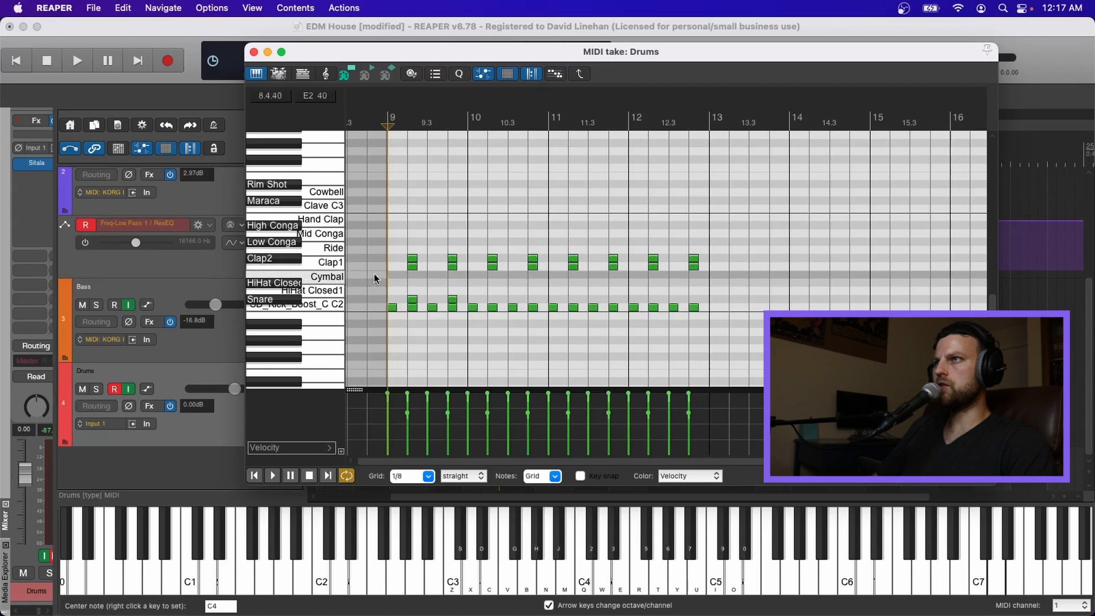
Step: Add a cymbal note at the start of bar 9 and play the pattern
{"action": "left_click", "coordinate": [392, 275]}
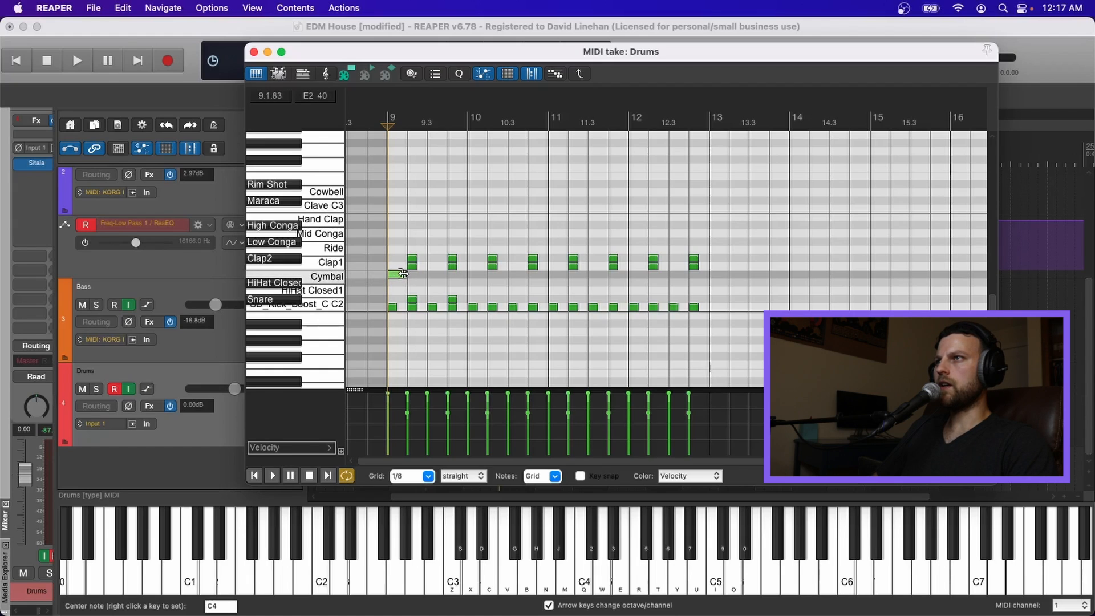
{"action": "key", "text": "space"}
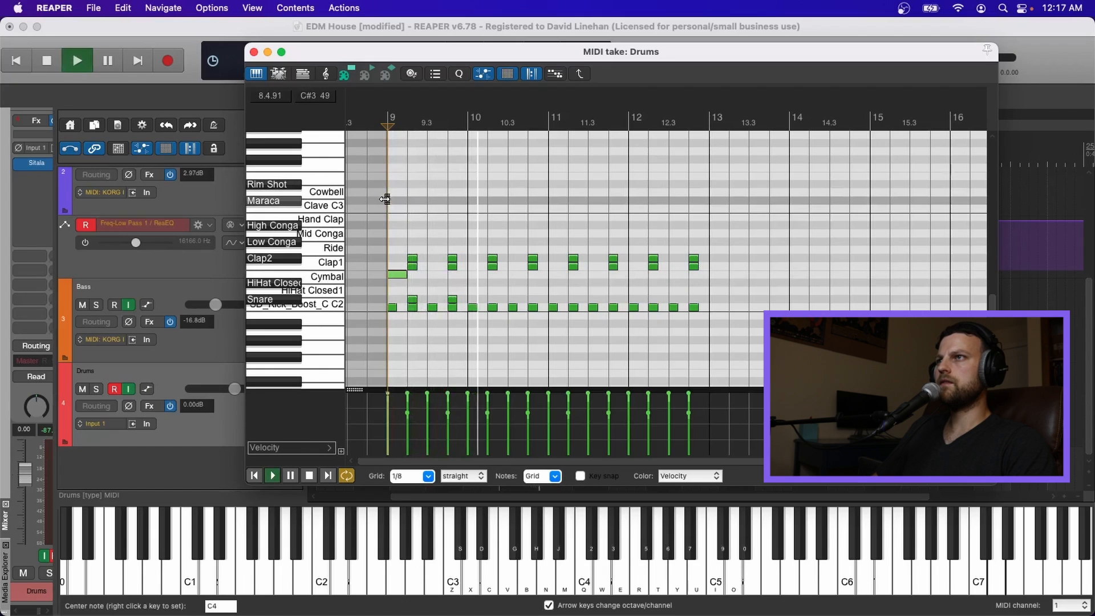
{"action": "key", "text": "space"}
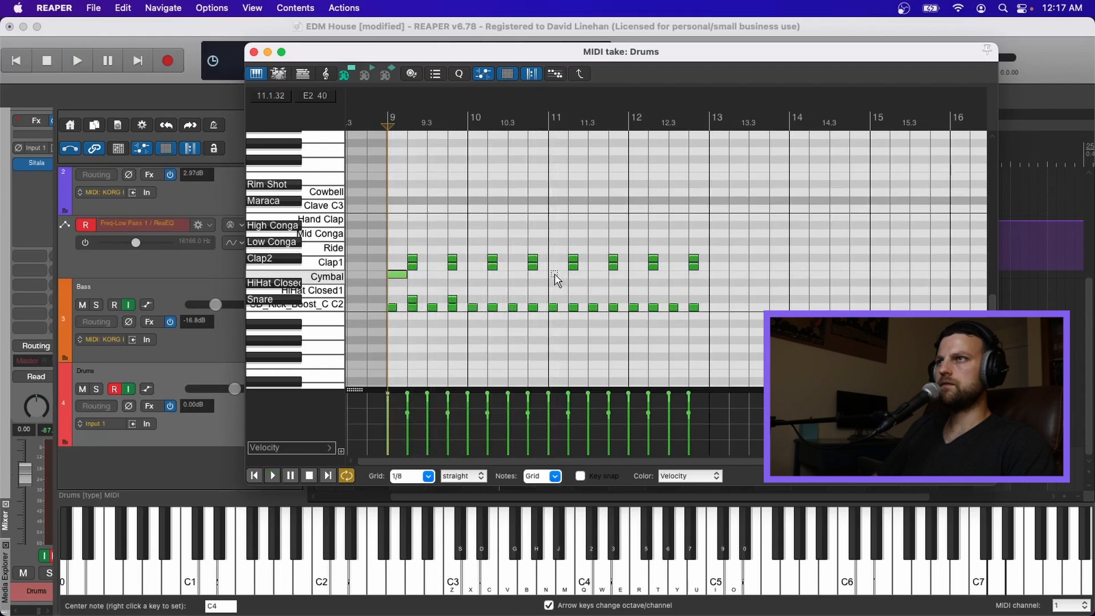
Step: Try a cymbal note at the start of bar 11, then delete it
{"action": "left_click", "coordinate": [554, 275]}
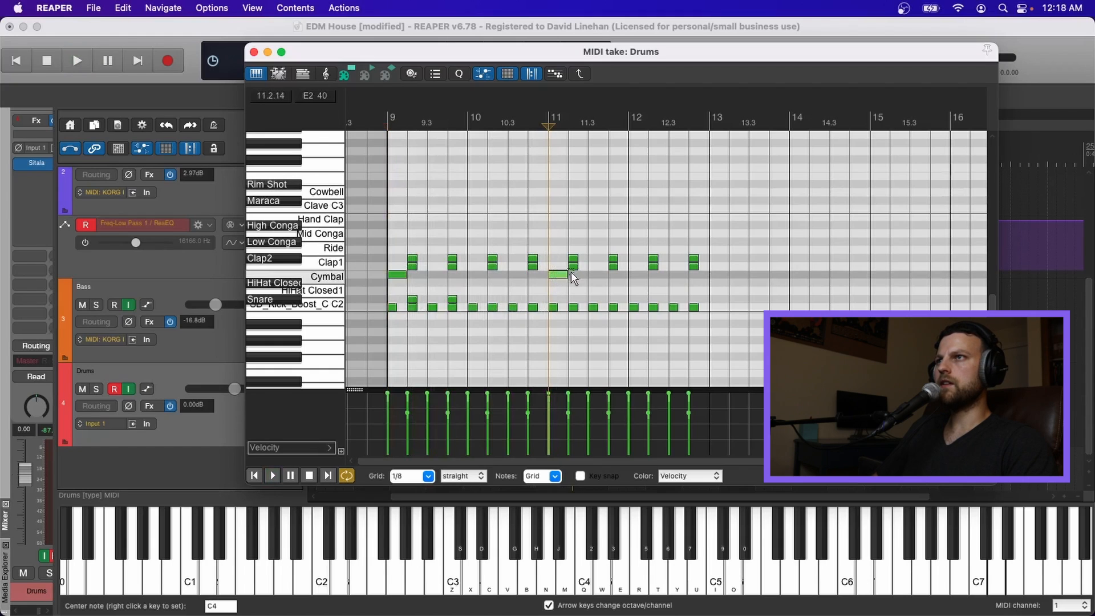
{"action": "left_click", "coordinate": [397, 287]}
{"action": "key", "text": "space"}
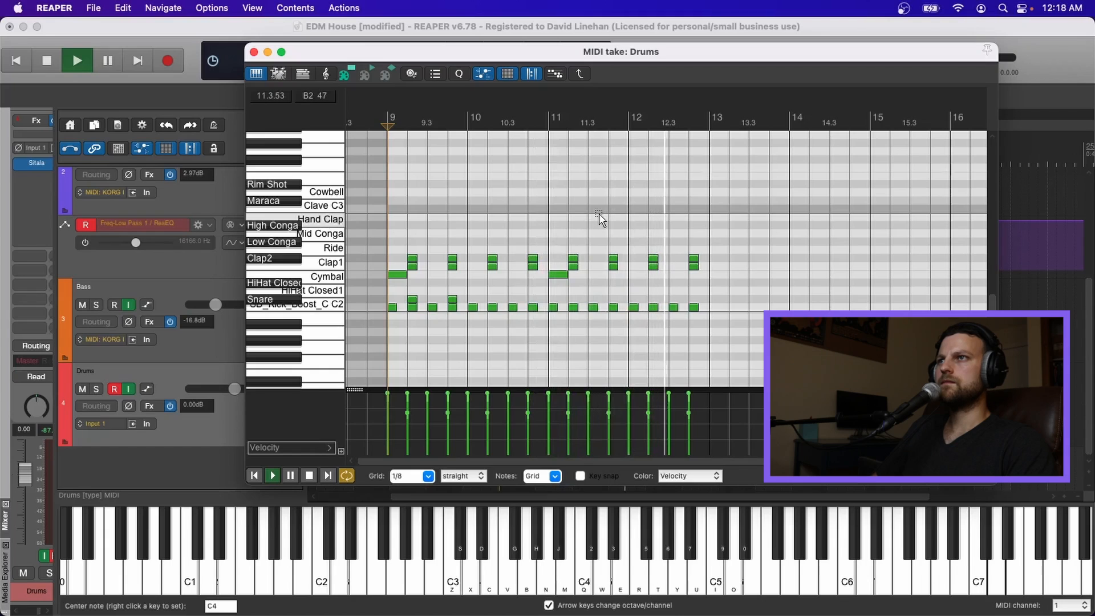
{"action": "key", "text": "space"}
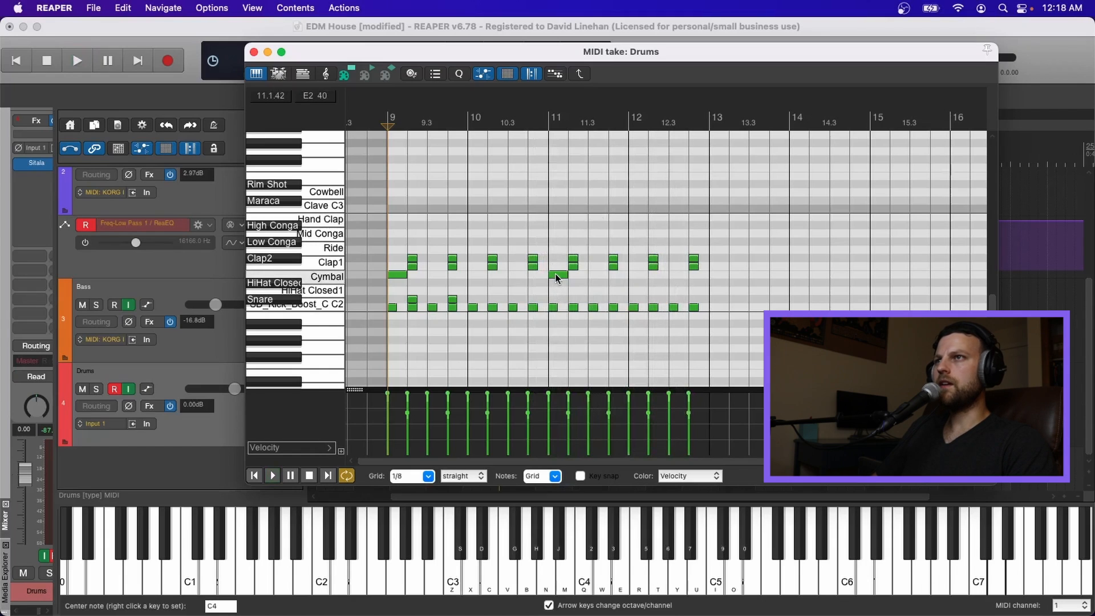
{"action": "left_click", "coordinate": [558, 276]}
{"action": "key", "text": "Delete"}
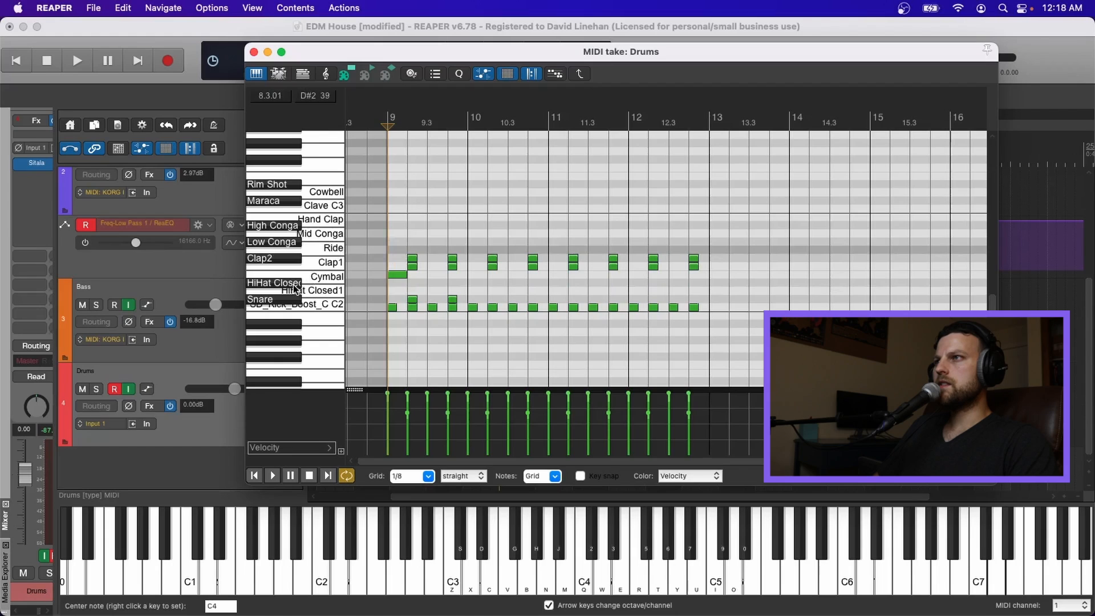
Step: Add closed hi-hat notes on the off-beats of bar 9
{"action": "left_click", "coordinate": [403, 289]}
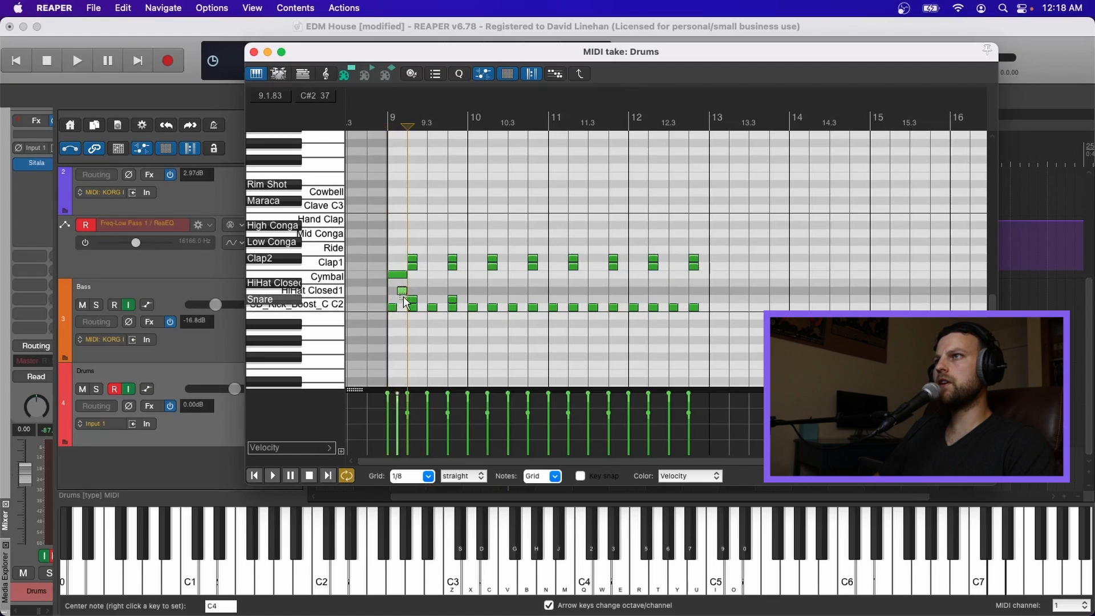
{"action": "left_click", "coordinate": [443, 291]}
{"action": "left_click", "coordinate": [423, 292]}
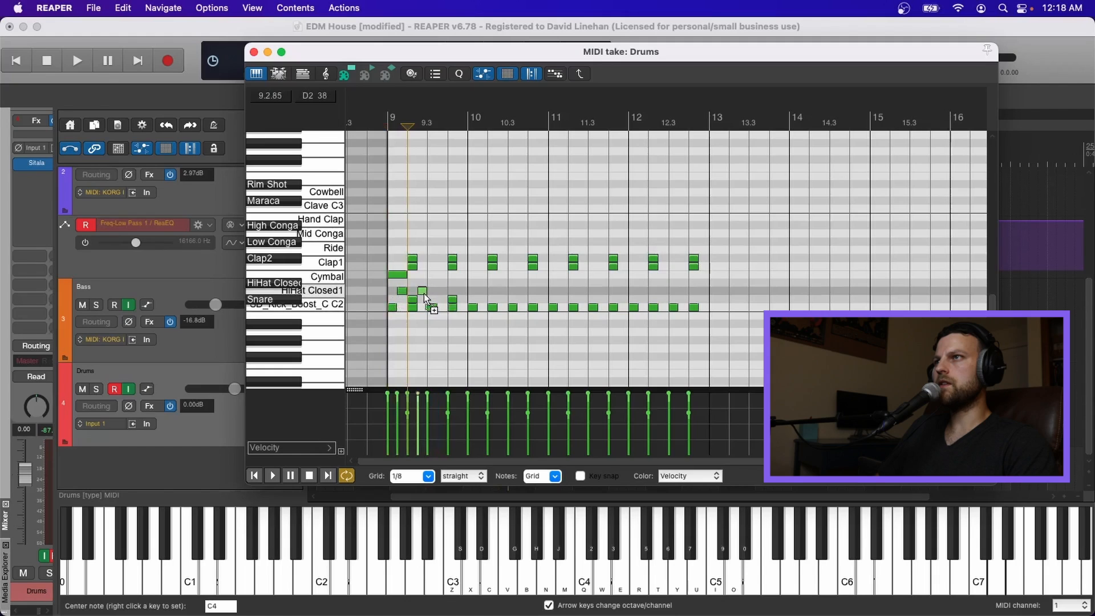
{"action": "left_click", "coordinate": [444, 289]}
{"action": "left_click", "coordinate": [462, 290]}
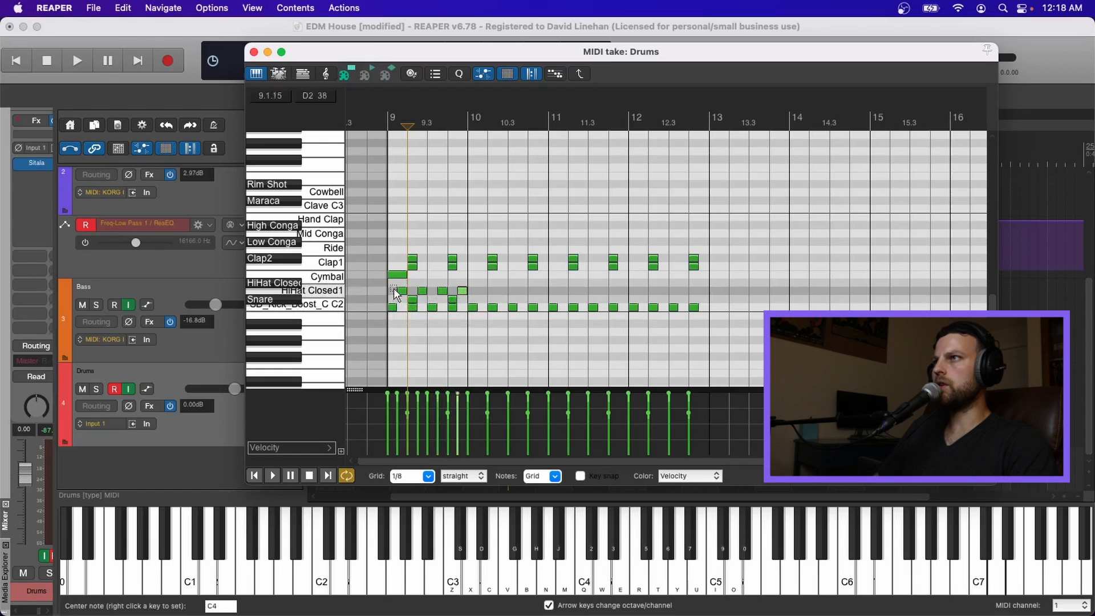
Step: Move the bar 9 hi-hat notes to the HiHat Closed row and play the pattern
{"action": "left_click_drag", "start_coordinate": [399, 284], "coordinate": [461, 297]}
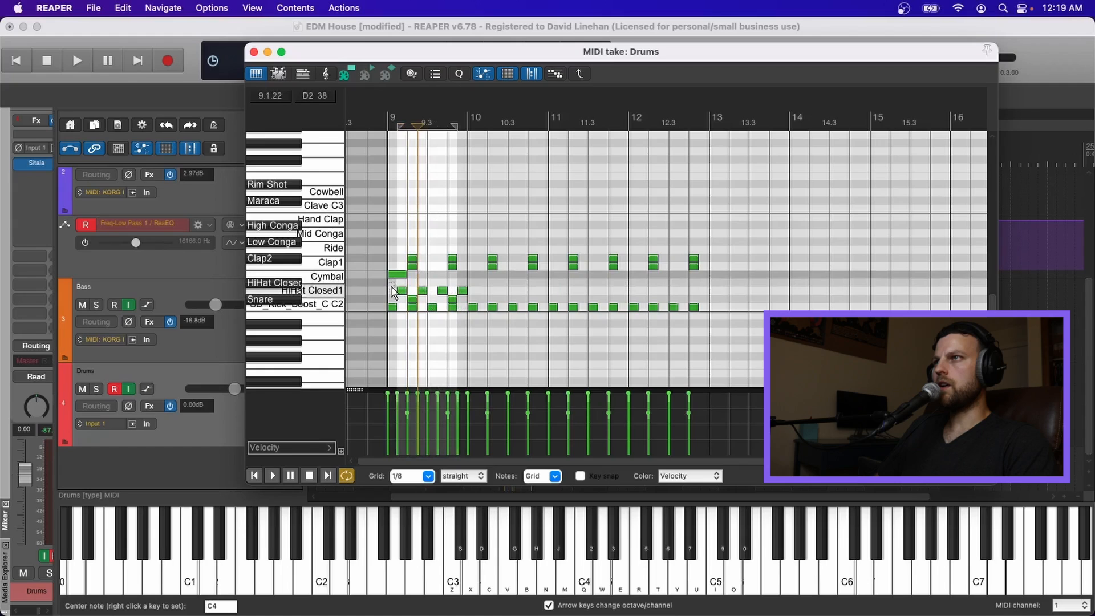
{"action": "mouse_move", "coordinate": [399, 282]}
{"action": "left_mouse_down"}
{"action": "mouse_move", "coordinate": [459, 297]}
{"action": "mouse_move", "coordinate": [402, 285]}
{"action": "left_mouse_up"}
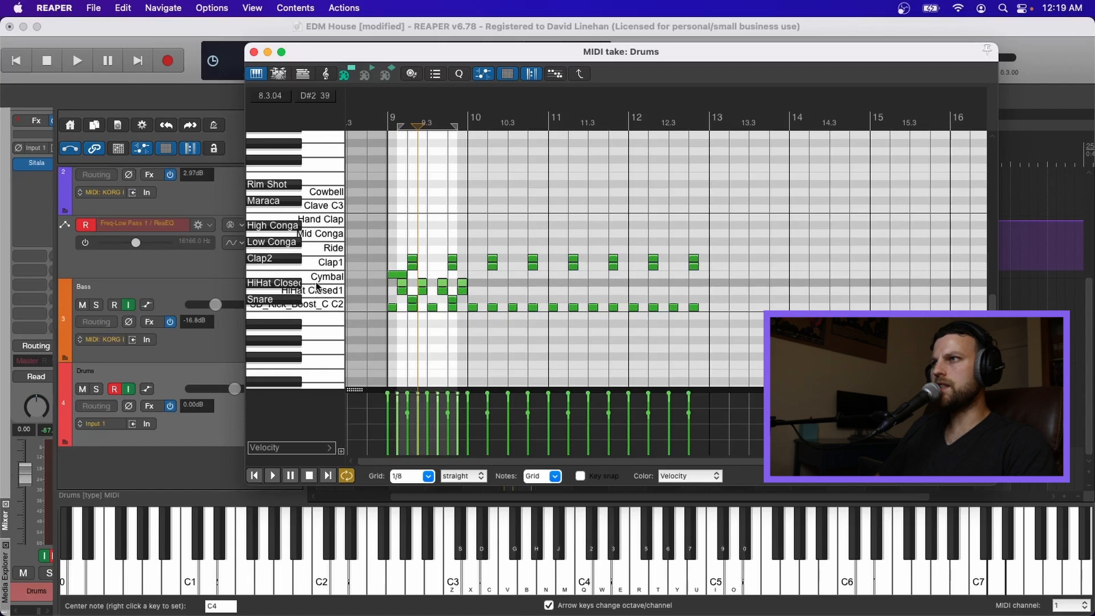
{"action": "left_click", "coordinate": [389, 194]}
{"action": "key", "text": "space"}
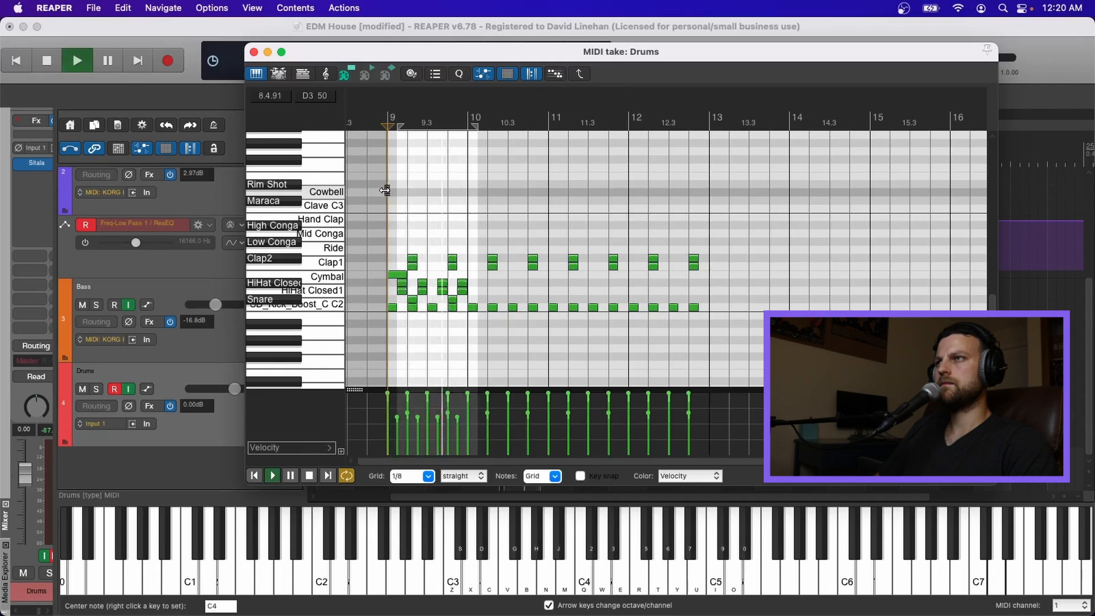
{"action": "key", "text": "space"}
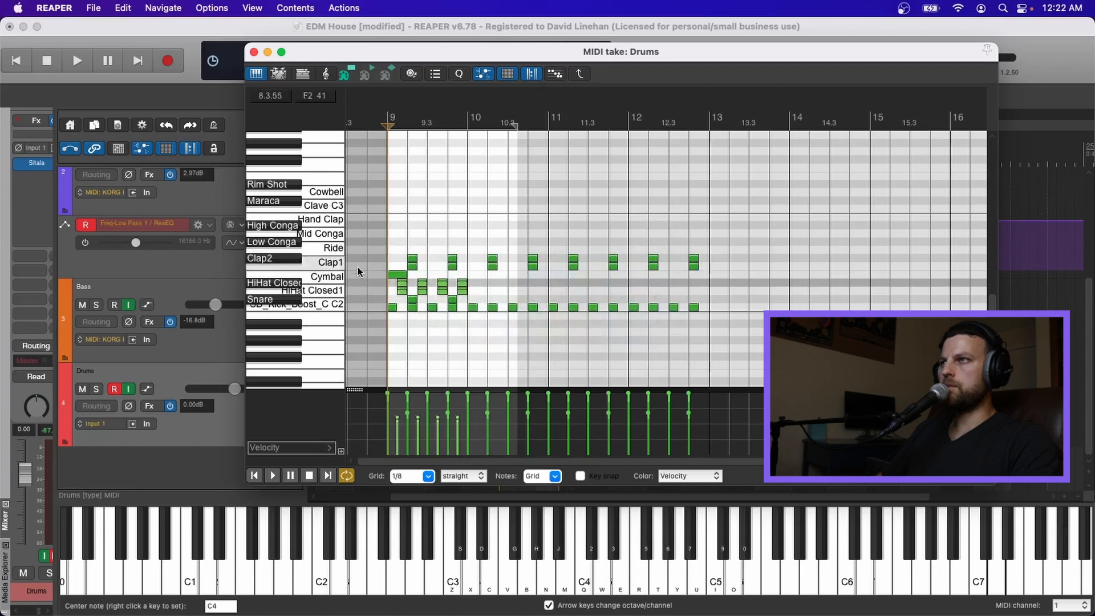
{"action": "key", "text": "space"}
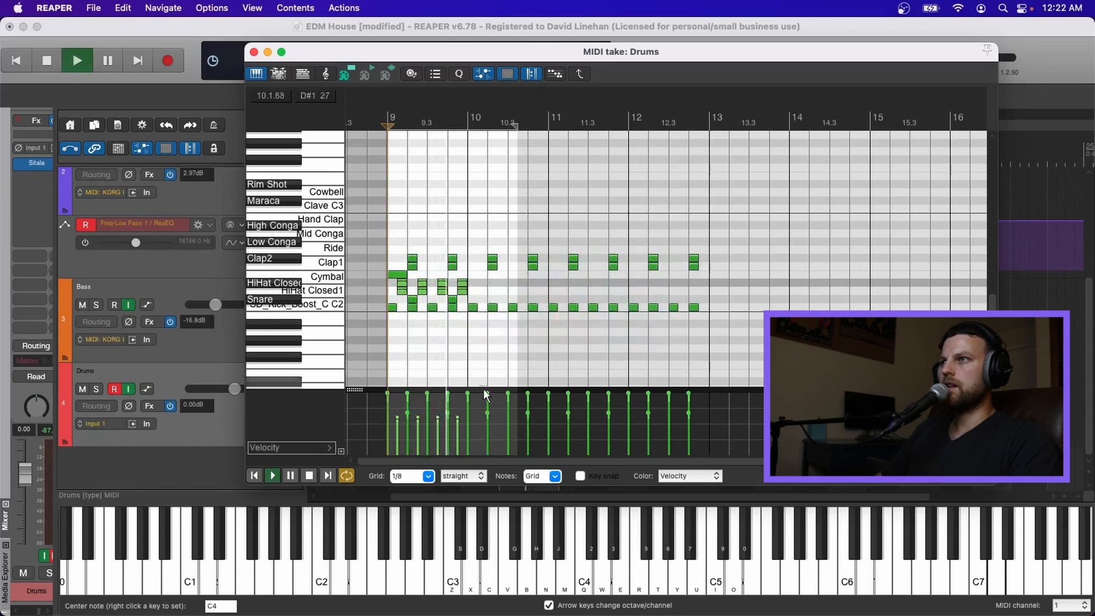
{"action": "key", "text": "space"}
Step: Lower the velocity of the bar 9 hi-hat notes and play the pattern
{"action": "left_click", "coordinate": [394, 282]}
{"action": "left_click_drag", "start_coordinate": [392, 281], "coordinate": [477, 285]}
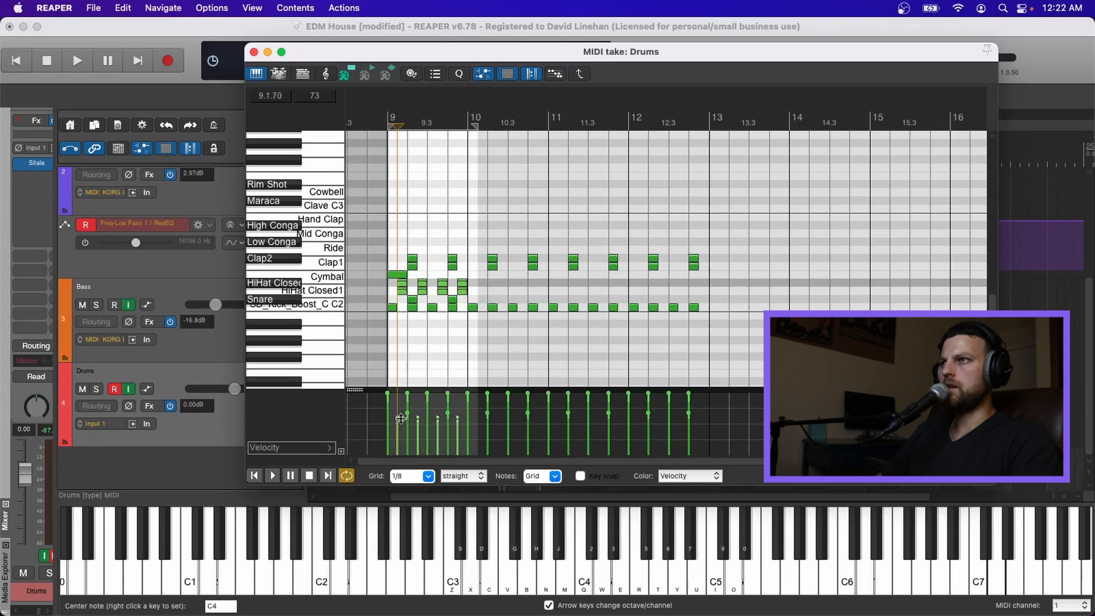
{"action": "left_click_drag", "start_coordinate": [417, 415], "coordinate": [419, 432]}
{"action": "key", "text": "space"}
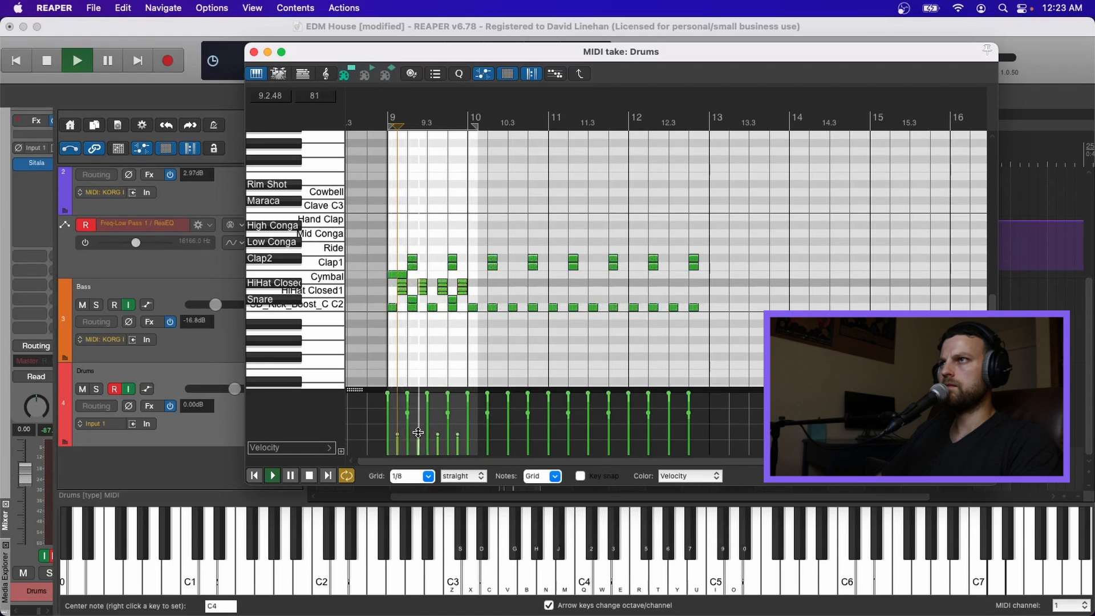
{"action": "key", "text": "space"}
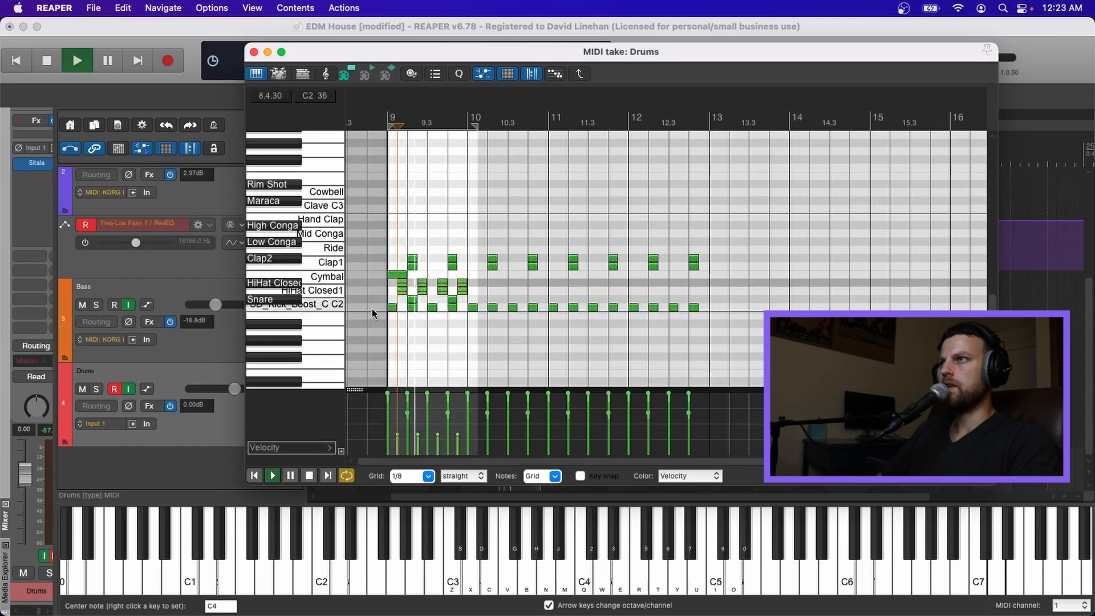
Step: Duplicate the bar 9 hi-hat notes across bars 10 through 12
{"action": "left_click_drag", "start_coordinate": [395, 282], "coordinate": [477, 294]}
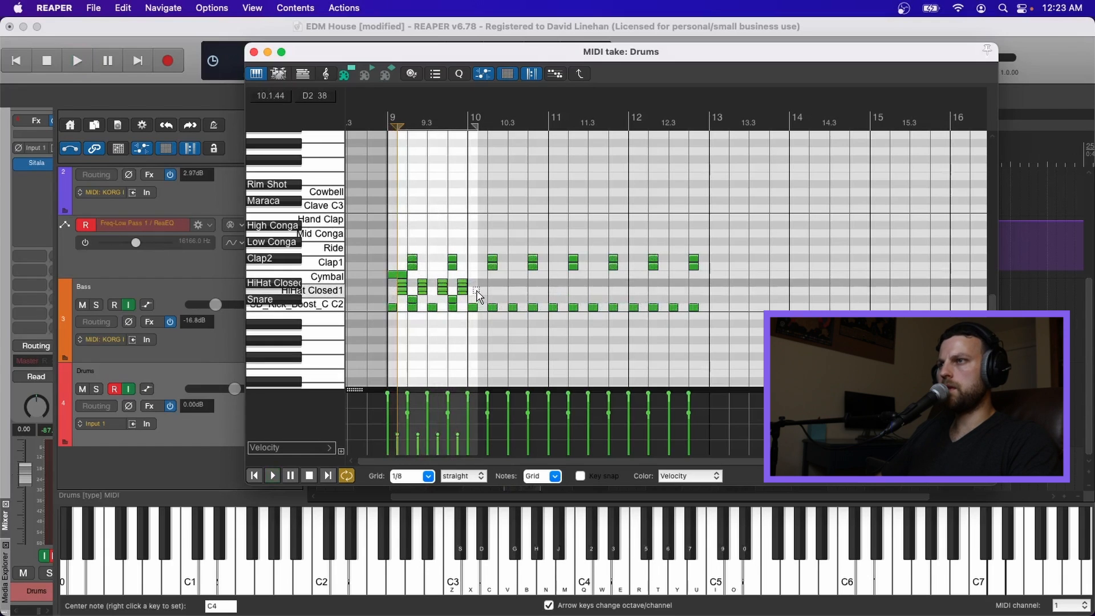
{"action": "left_click", "coordinate": [493, 287]}
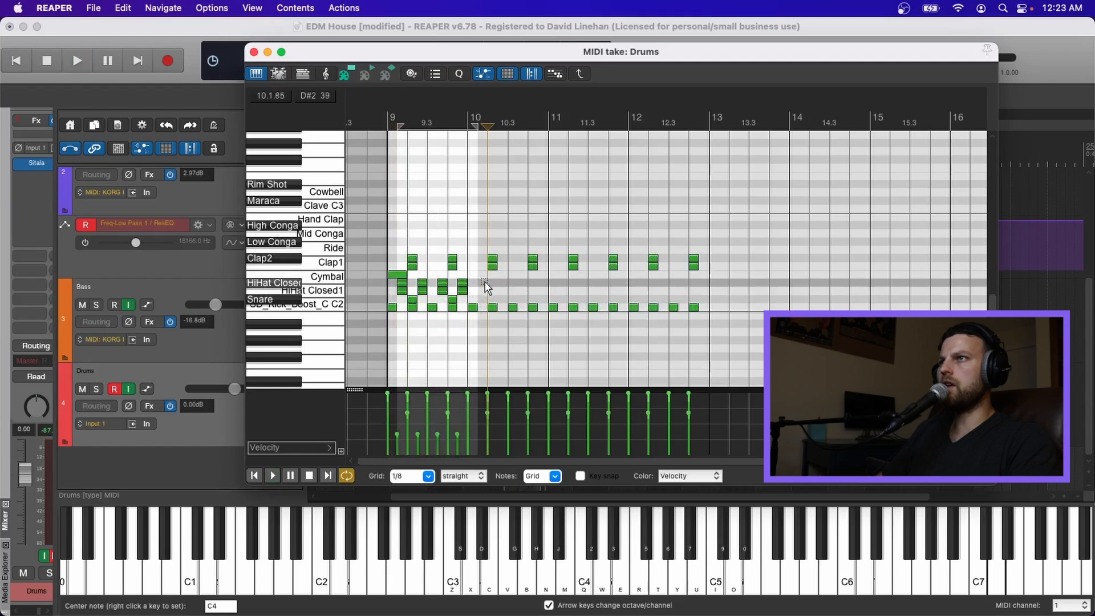
{"action": "key", "text": "super+d"}
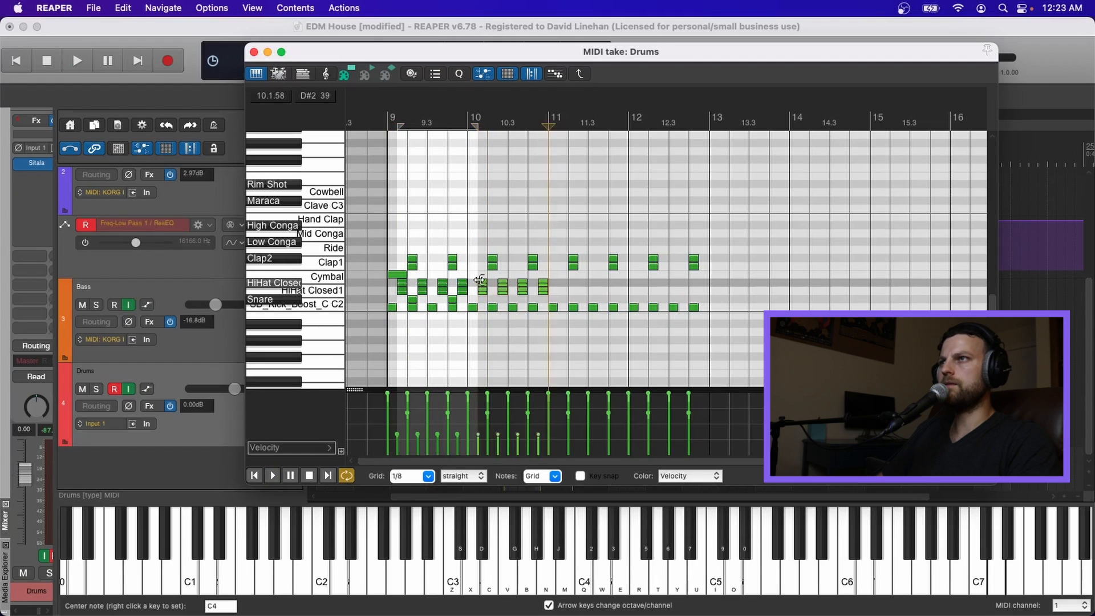
{"action": "key", "text": "super+d"}
{"action": "key", "text": "super+d"}
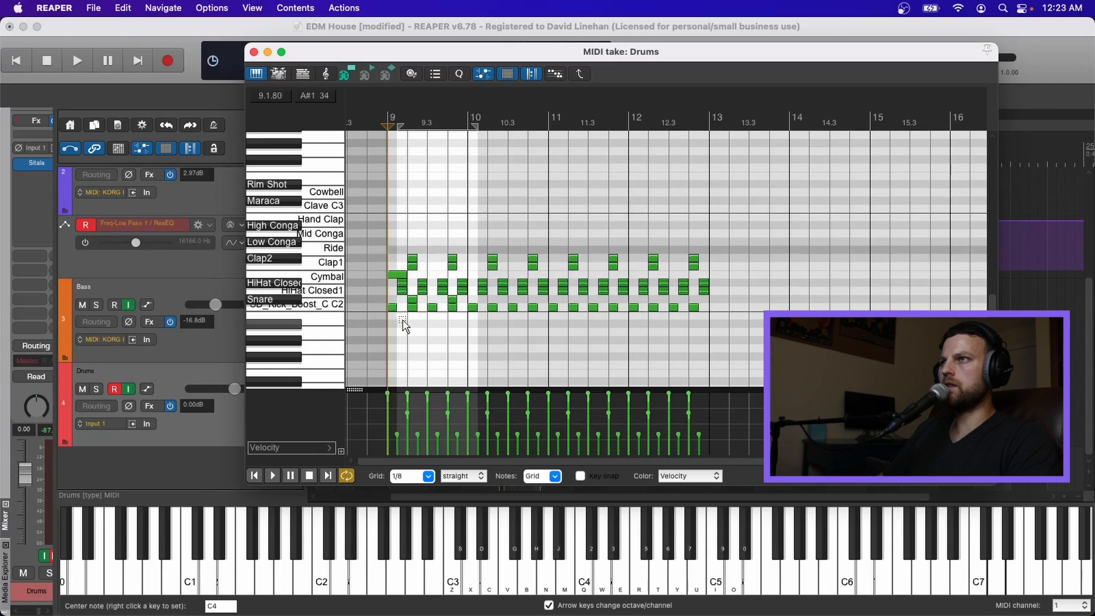
Step: Add ride notes across bars 9 through 12 and play the pattern
{"action": "left_click_drag", "start_coordinate": [697, 315], "coordinate": [393, 251]}
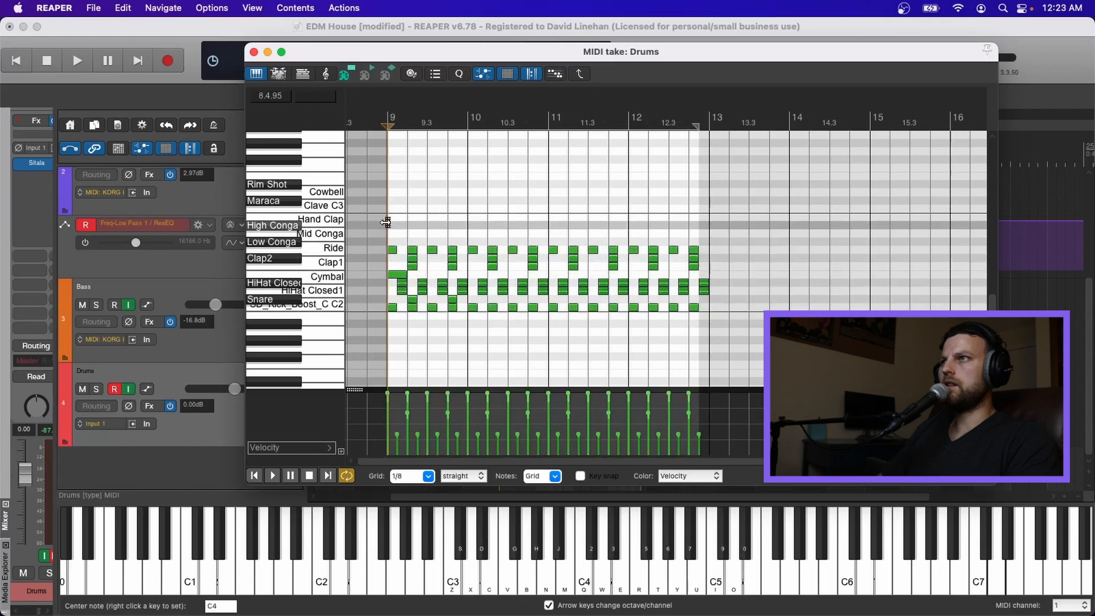
{"action": "key", "text": "space"}
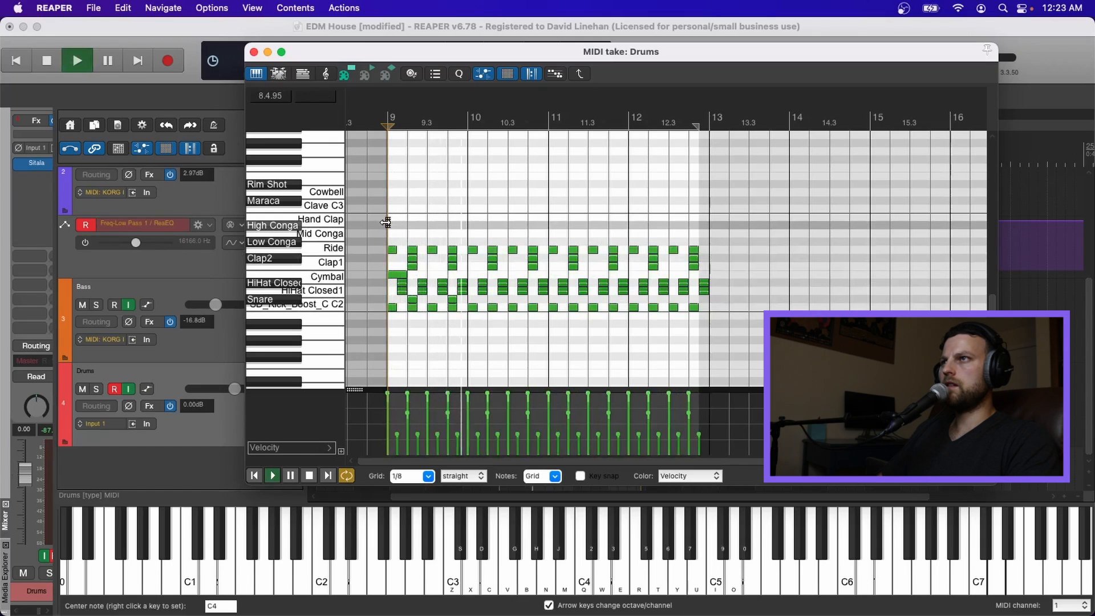
{"action": "key", "text": "space"}
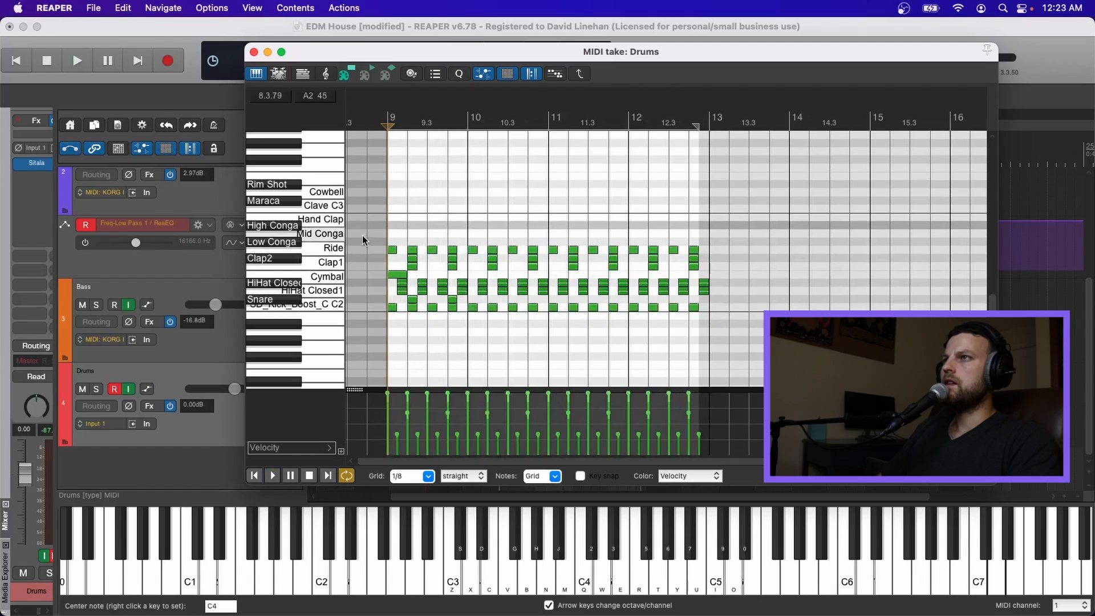
Step: Lower the velocity of the ride notes across bars 9 through 12 and play the pattern
{"action": "left_click", "coordinate": [392, 274]}
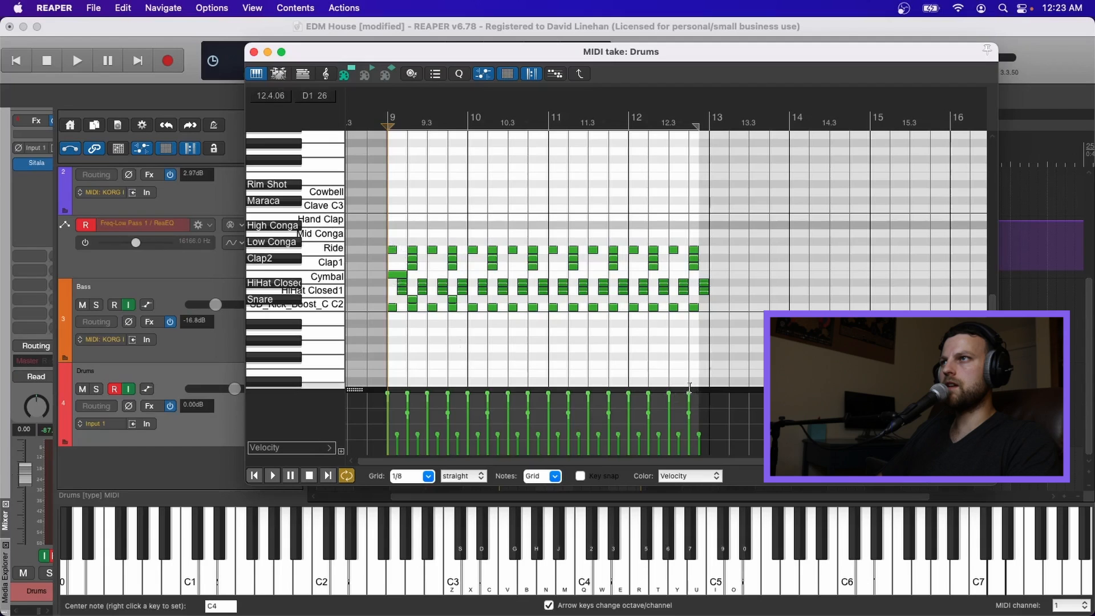
{"action": "left_click", "coordinate": [689, 390]}
{"action": "left_click_drag", "start_coordinate": [692, 403], "coordinate": [695, 409]}
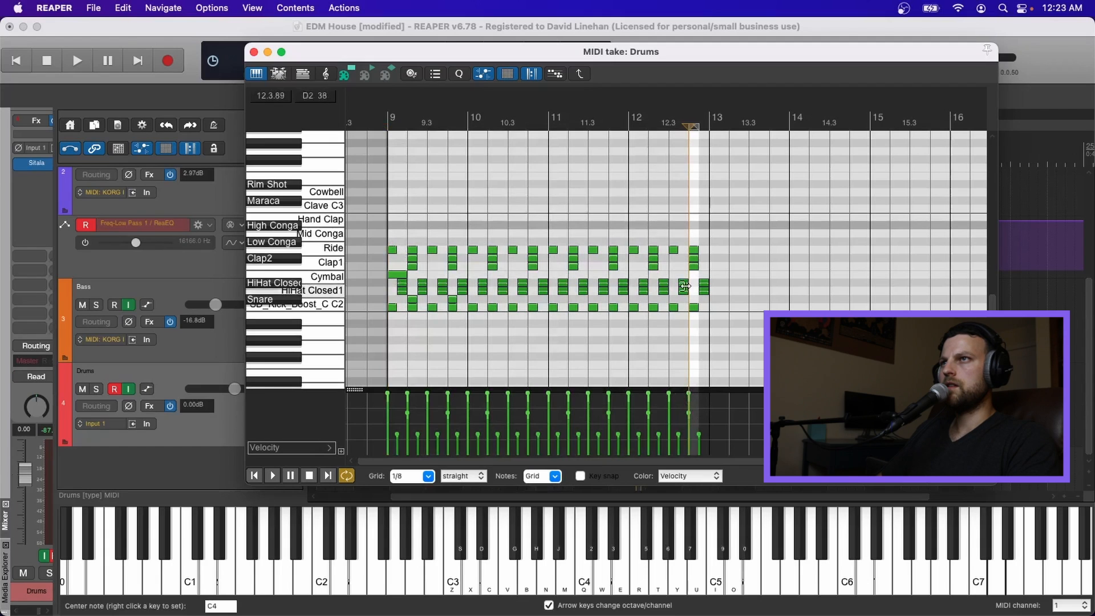
{"action": "left_click", "coordinate": [715, 245]}
{"action": "left_click", "coordinate": [369, 264]}
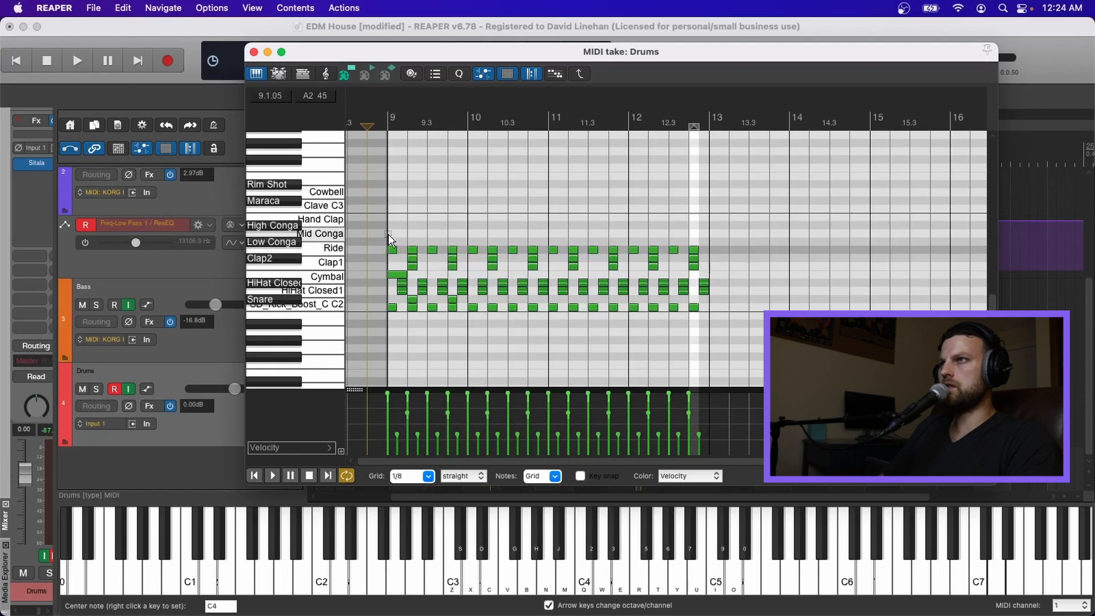
{"action": "left_click_drag", "start_coordinate": [389, 239], "coordinate": [726, 257]}
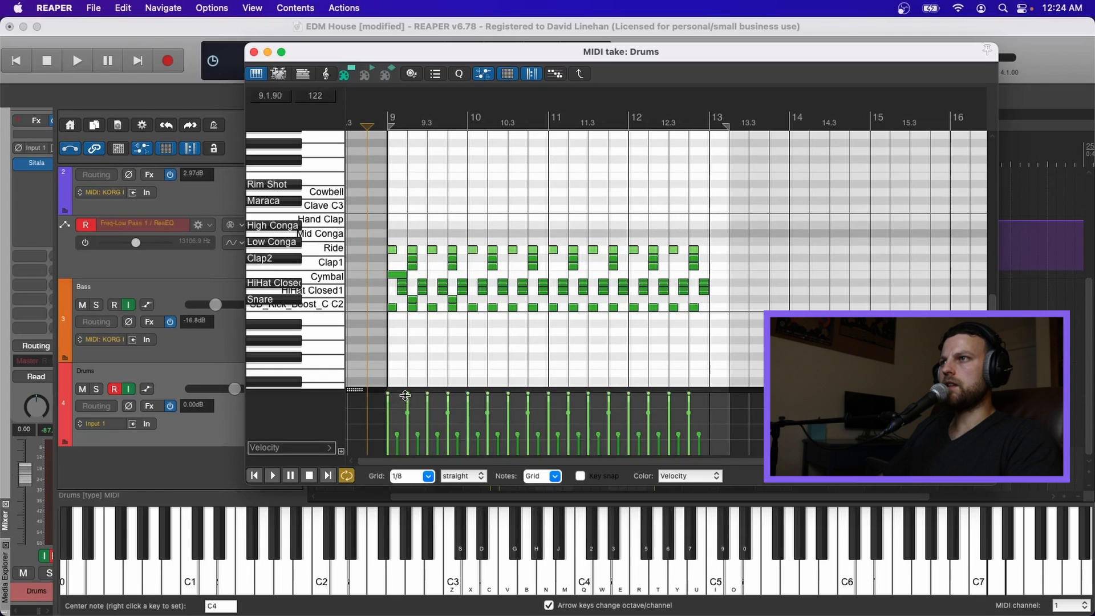
{"action": "left_click_drag", "start_coordinate": [407, 394], "coordinate": [410, 410]}
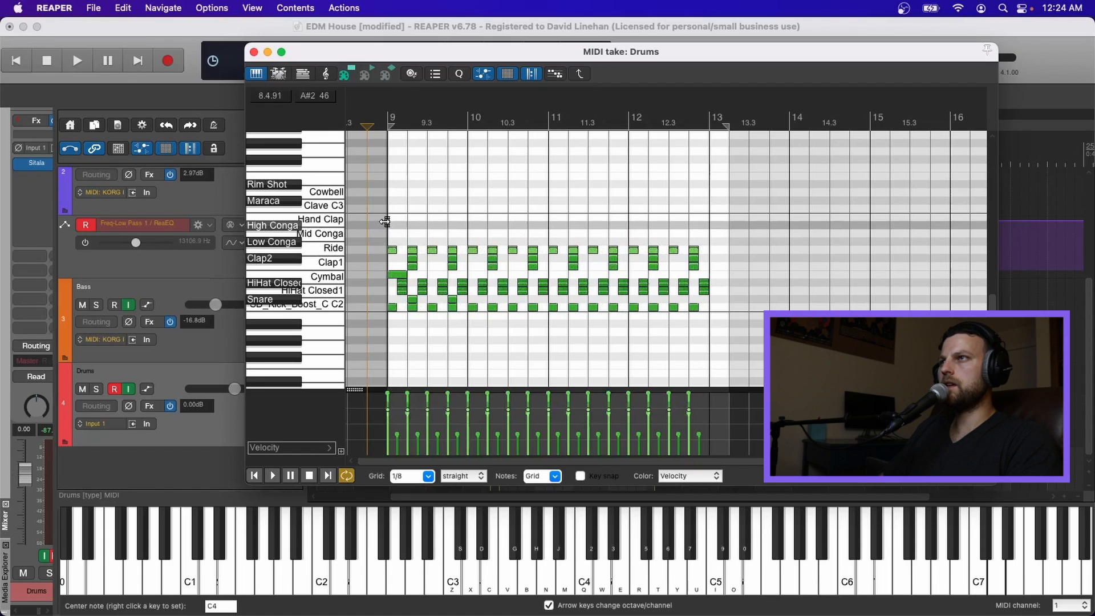
{"action": "key", "text": "space"}
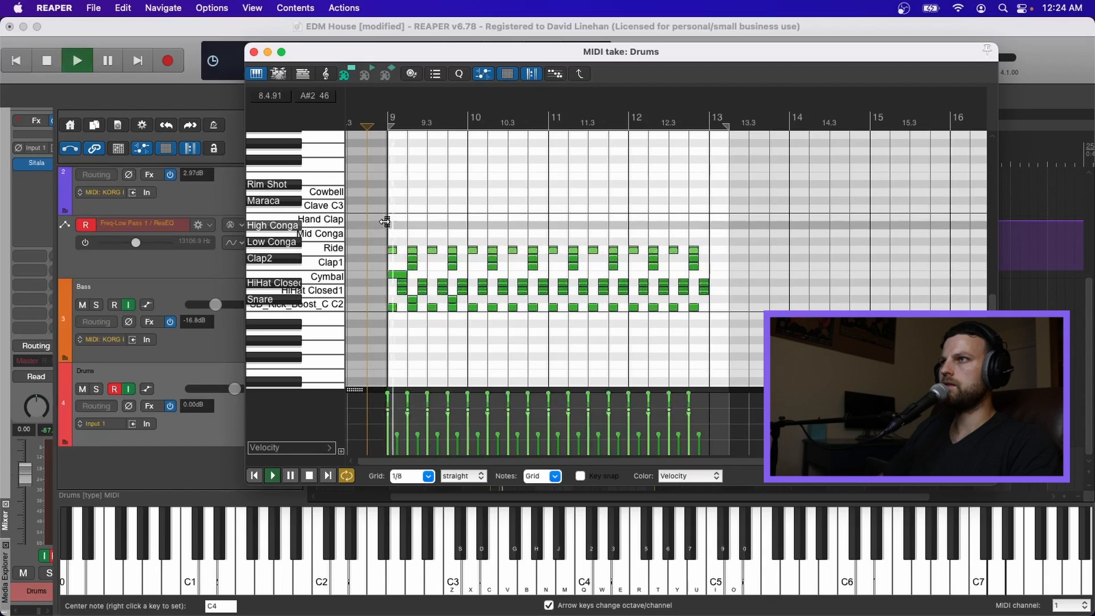
{"action": "left_click_drag", "start_coordinate": [405, 408], "coordinate": [404, 420]}
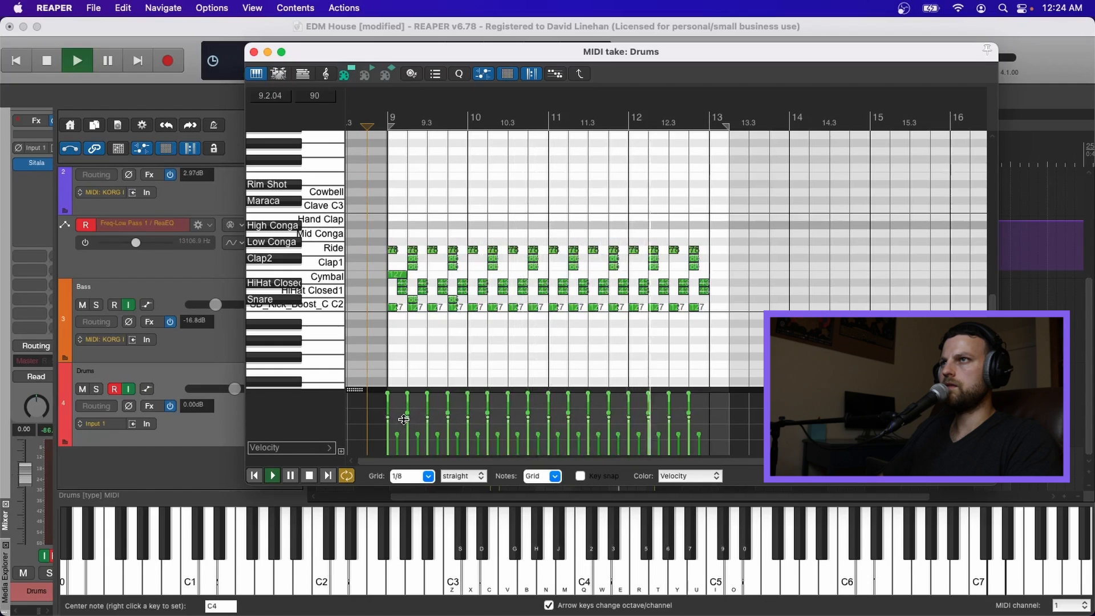
{"action": "key", "text": "space"}
Step: Audition the pattern and preview the Cowbell and Rim Shot sounds
{"action": "scroll", "coordinate": [399, 282], "scroll_direction": "up", "scroll_amount": 5}
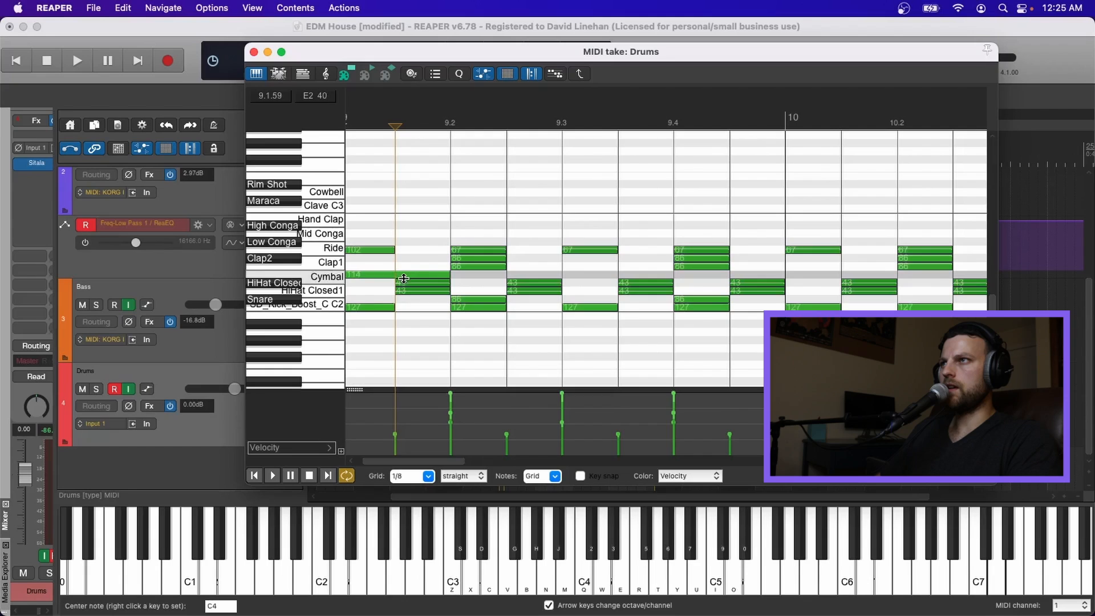
{"action": "key", "text": "space"}
{"action": "key", "text": "space"}
{"action": "left_click", "coordinate": [339, 192]}
{"action": "left_click", "coordinate": [346, 183]}
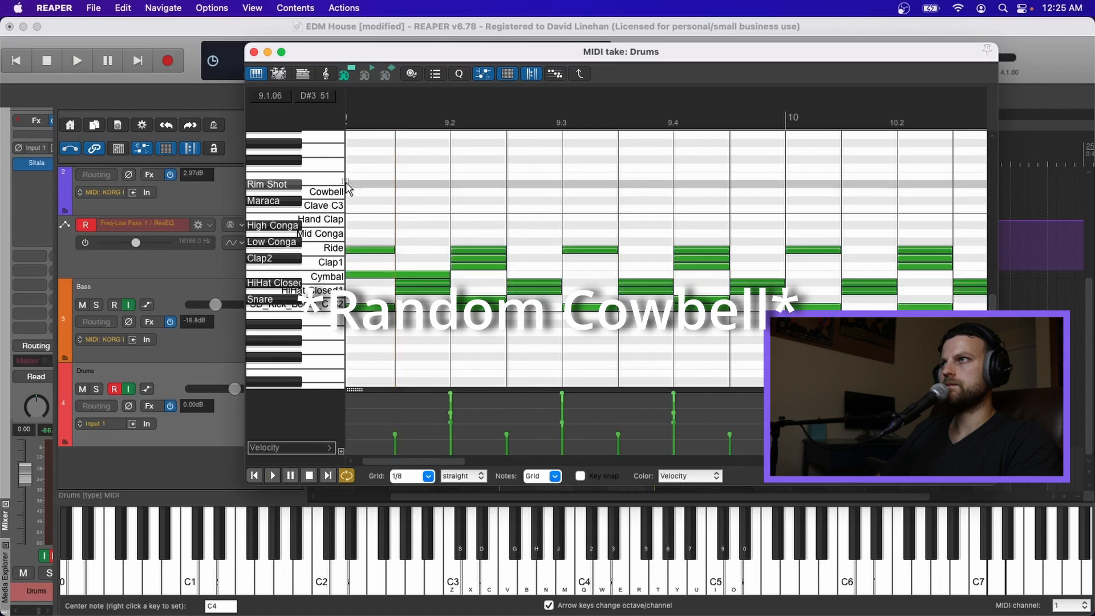
{"action": "key", "text": "space"}
Step: Lengthen the cymbal note at bar 9 to last the whole bar and play the pattern
{"action": "scroll", "coordinate": [470, 263], "scroll_direction": "down", "scroll_amount": 5}
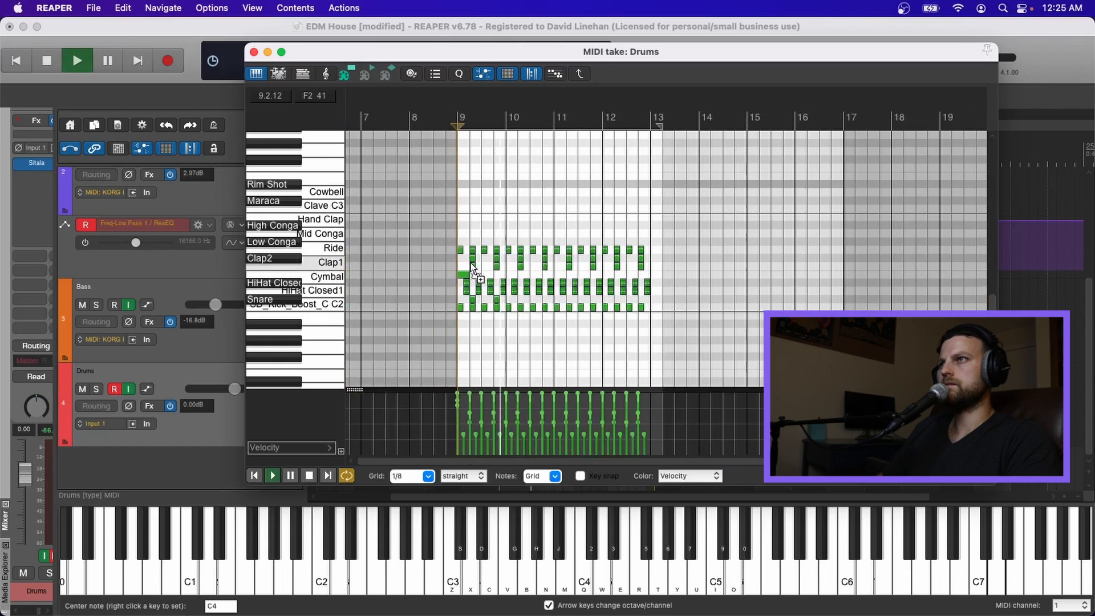
{"action": "scroll", "coordinate": [471, 262], "scroll_direction": "up", "scroll_amount": 5}
{"action": "key", "text": "space"}
{"action": "scroll", "coordinate": [433, 252], "scroll_direction": "down", "scroll_amount": 5}
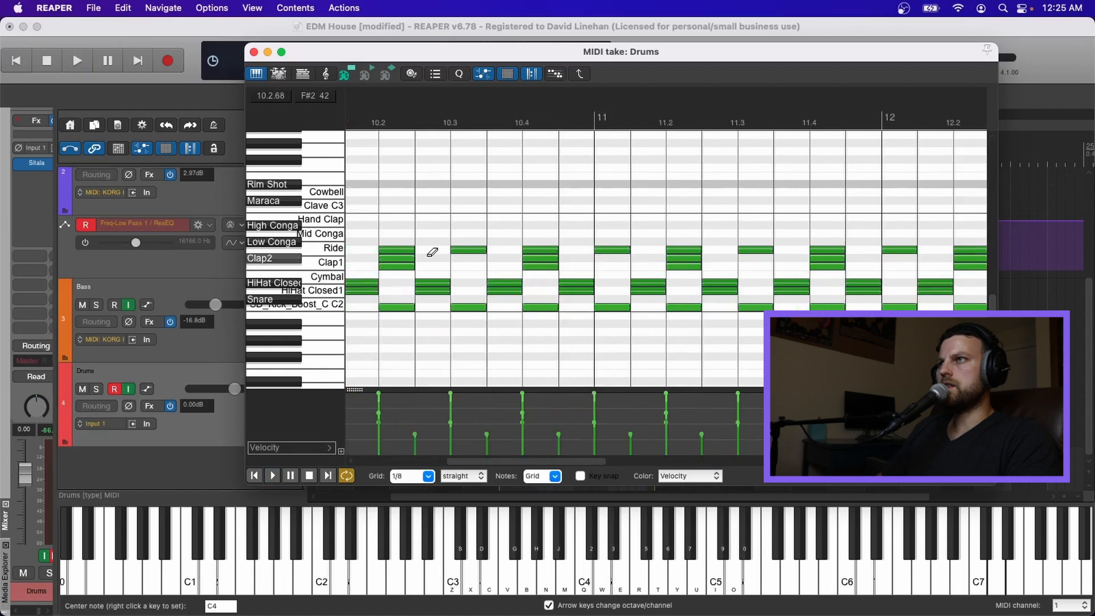
{"action": "scroll", "coordinate": [433, 251], "scroll_direction": "left", "scroll_amount": 3}
{"action": "left_click_drag", "start_coordinate": [381, 274], "coordinate": [512, 270]}
{"action": "key", "text": "space"}
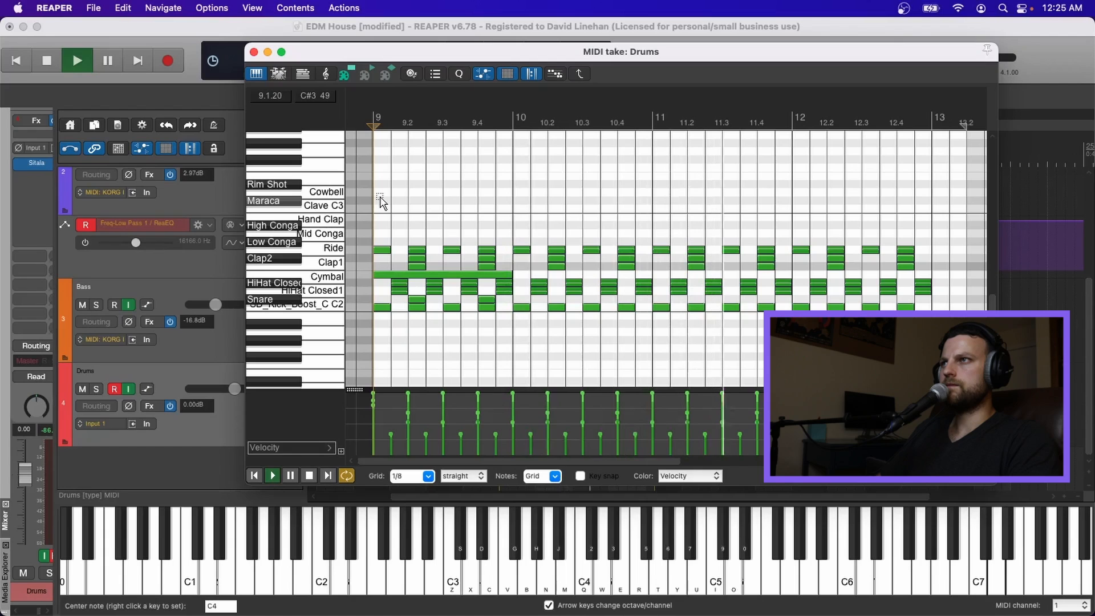
{"action": "key", "text": "space"}
Step: Split the Drums MIDI item at bar 13 and delete the part after the split
{"action": "key", "text": "Escape"}
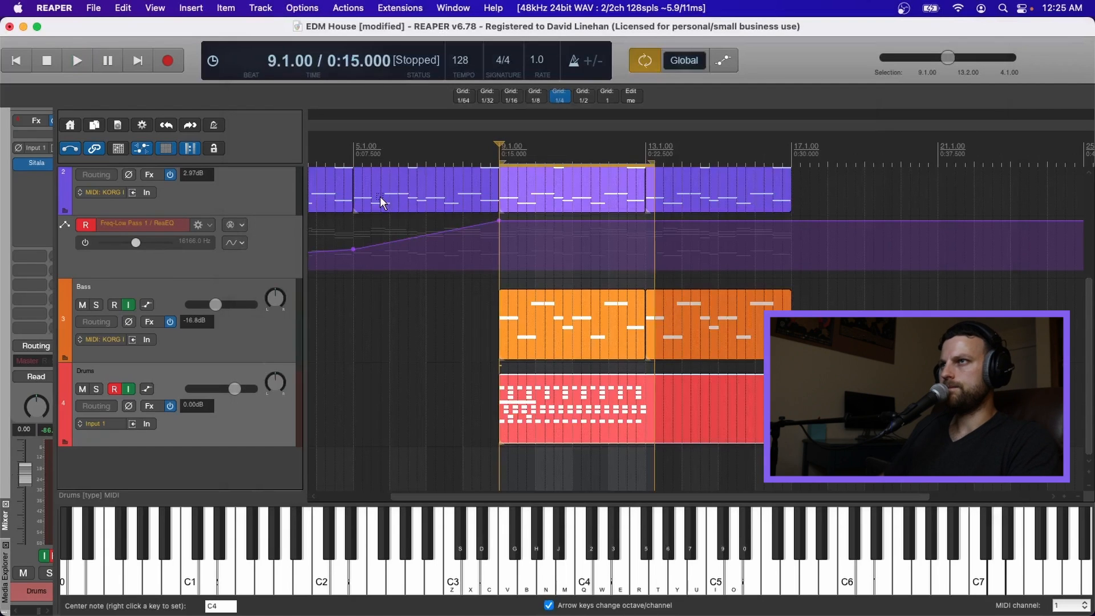
{"action": "left_click", "coordinate": [647, 381]}
{"action": "key", "text": "s"}
{"action": "left_click", "coordinate": [680, 392]}
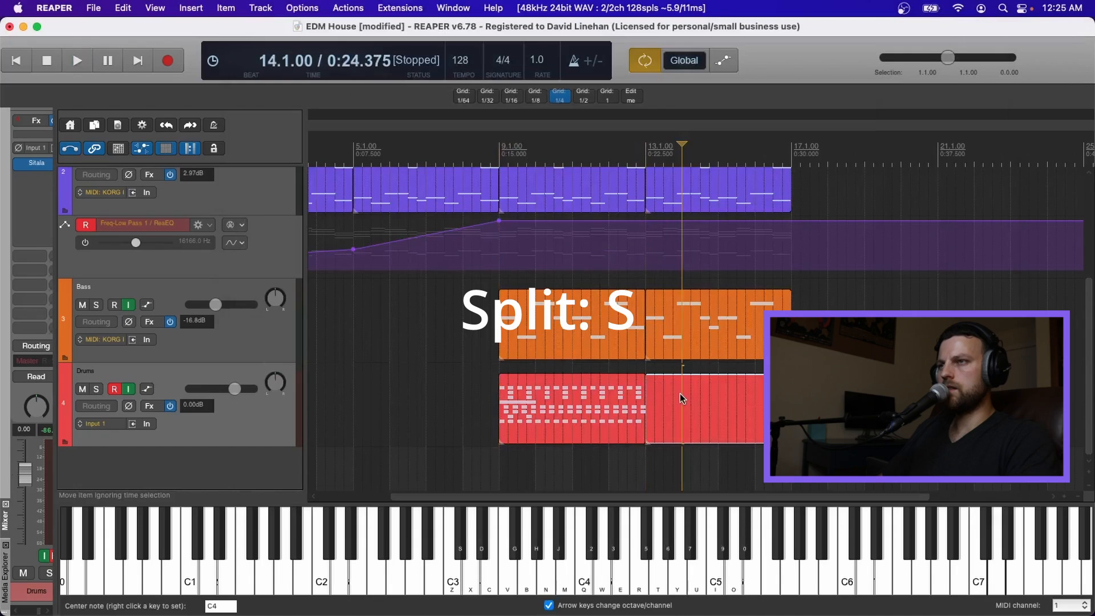
{"action": "key", "text": "Delete"}
Step: Duplicate the Drums MIDI item so it repeats across bars 13 through 16
{"action": "scroll", "coordinate": [686, 399], "scroll_direction": "up", "scroll_amount": 5}
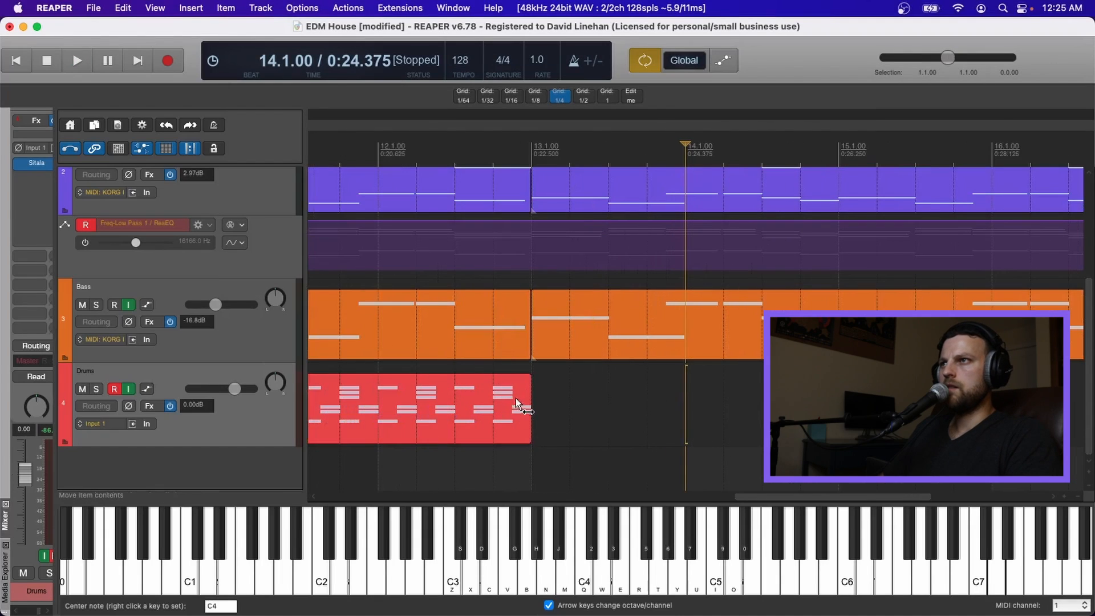
{"action": "scroll", "coordinate": [518, 400], "scroll_direction": "left", "scroll_amount": 5}
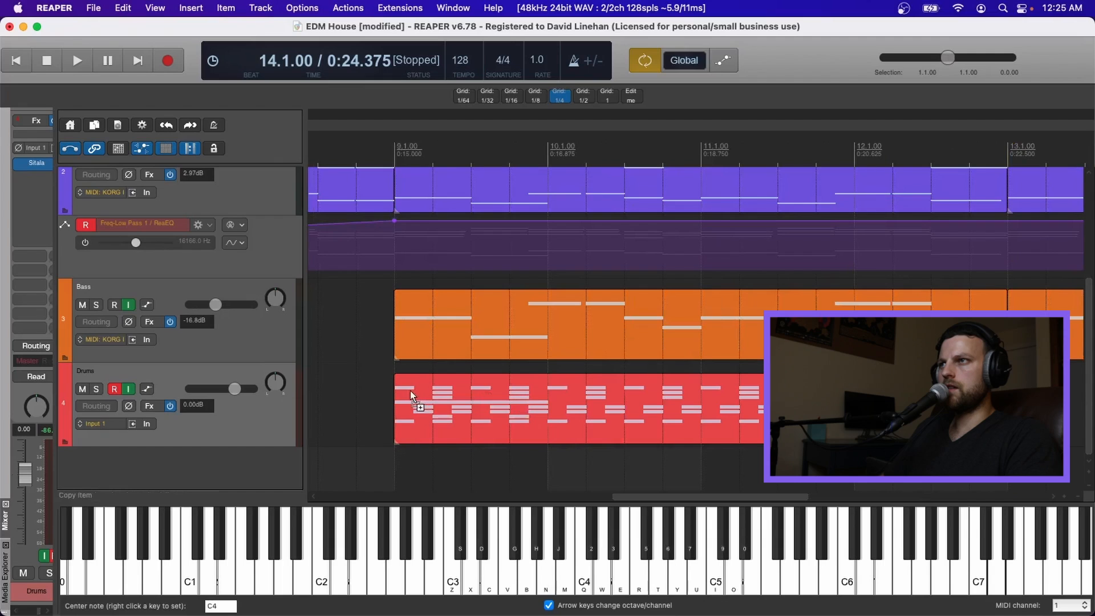
{"action": "scroll", "coordinate": [488, 393], "scroll_direction": "down", "scroll_amount": 8}
{"action": "left_click", "coordinate": [488, 393]}
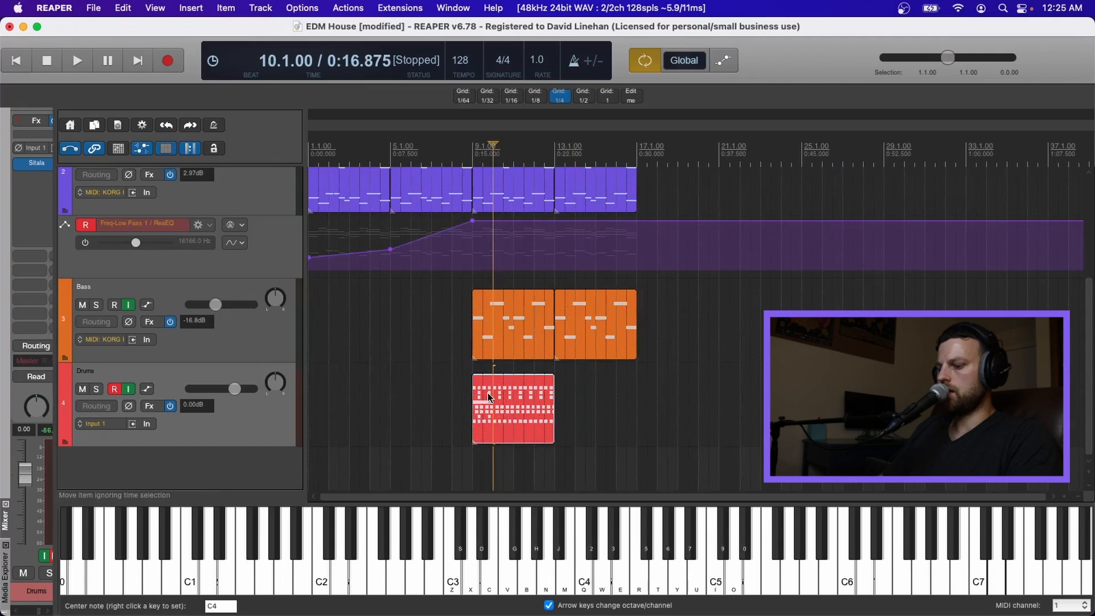
{"action": "key", "text": "super+d"}
{"action": "scroll", "coordinate": [371, 337], "scroll_direction": "up", "scroll_amount": 3}
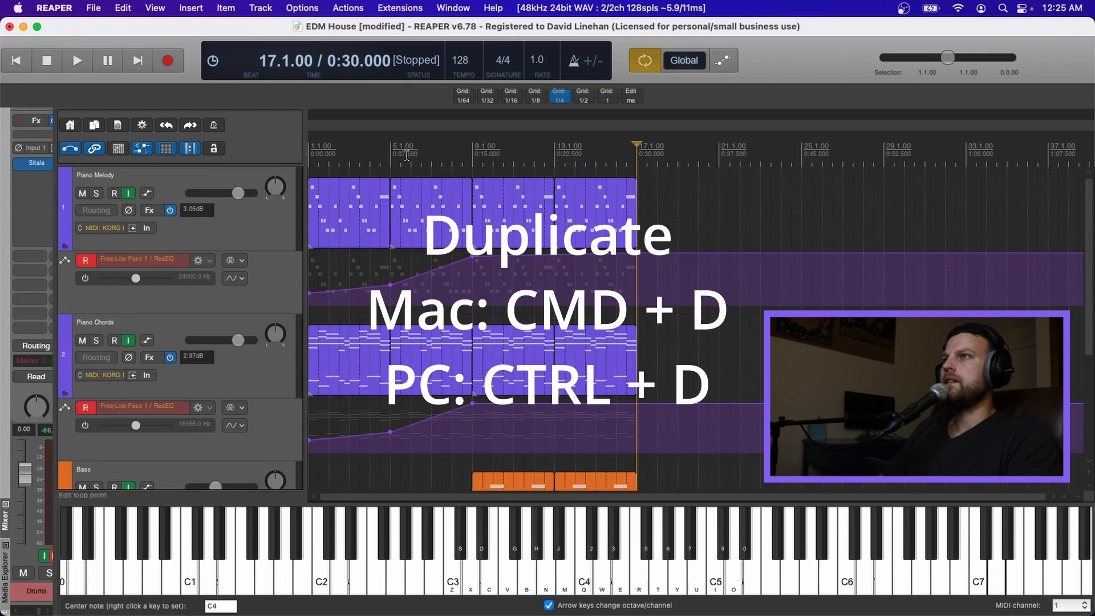